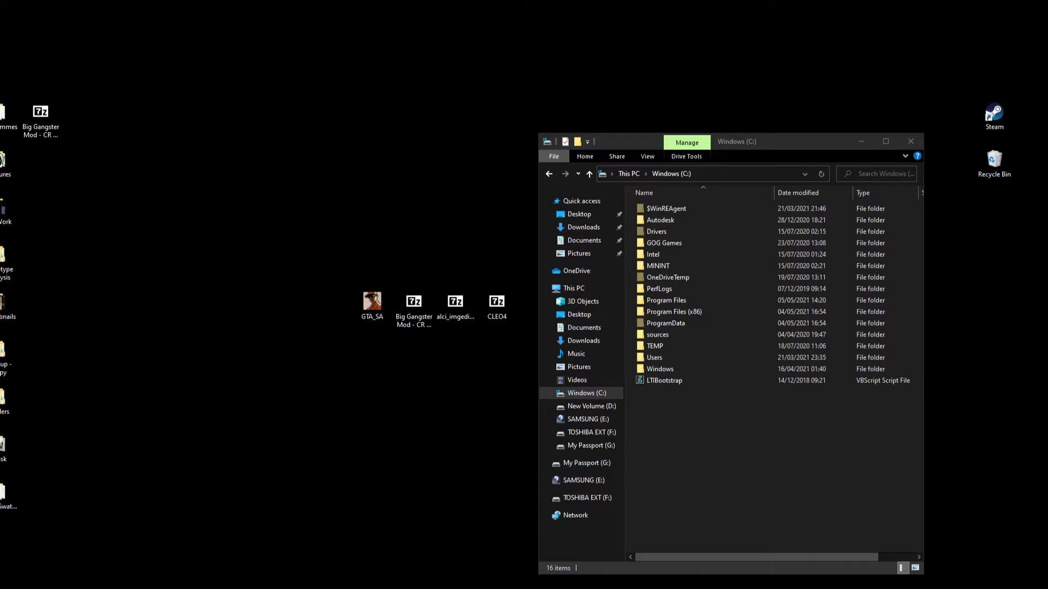
Step: Open the Grand Theft Auto San Andreas folder inside Program Files (x86) > Rockstar Games on the C: drive
double_click(733, 313)
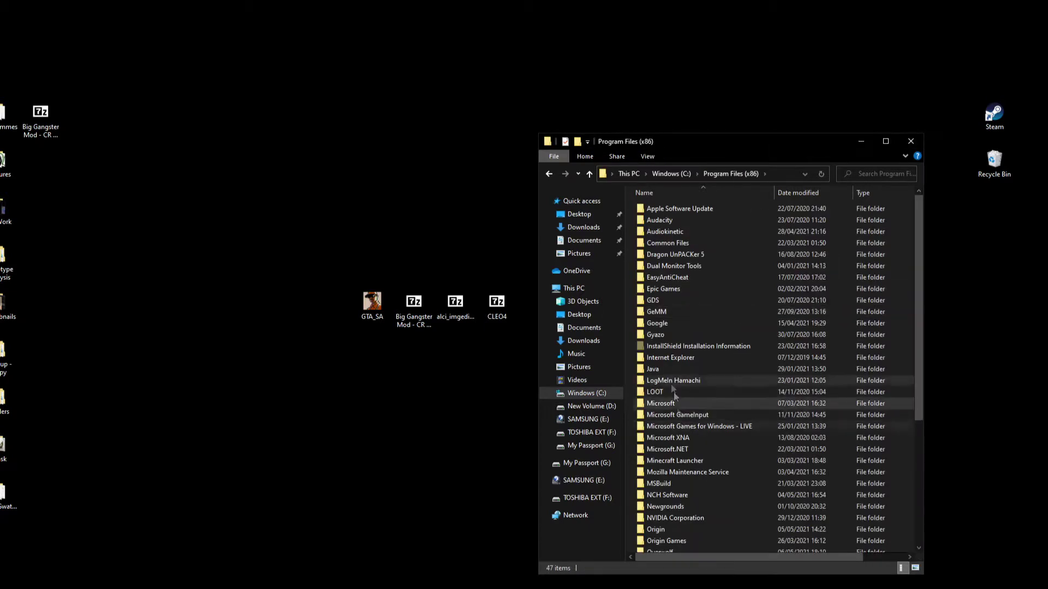
scroll(709, 409, down, 6)
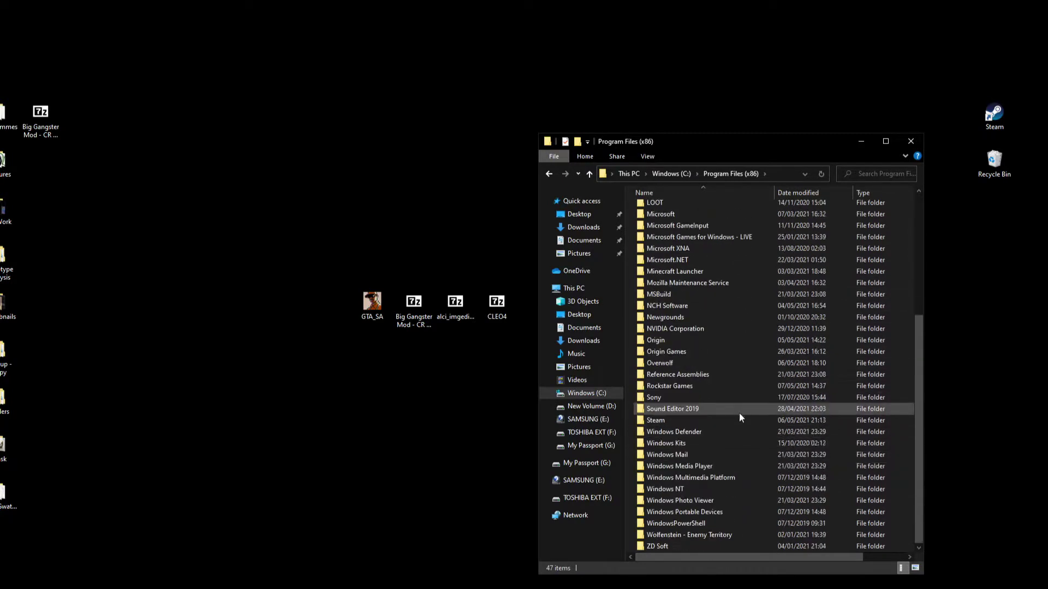
double_click(705, 390)
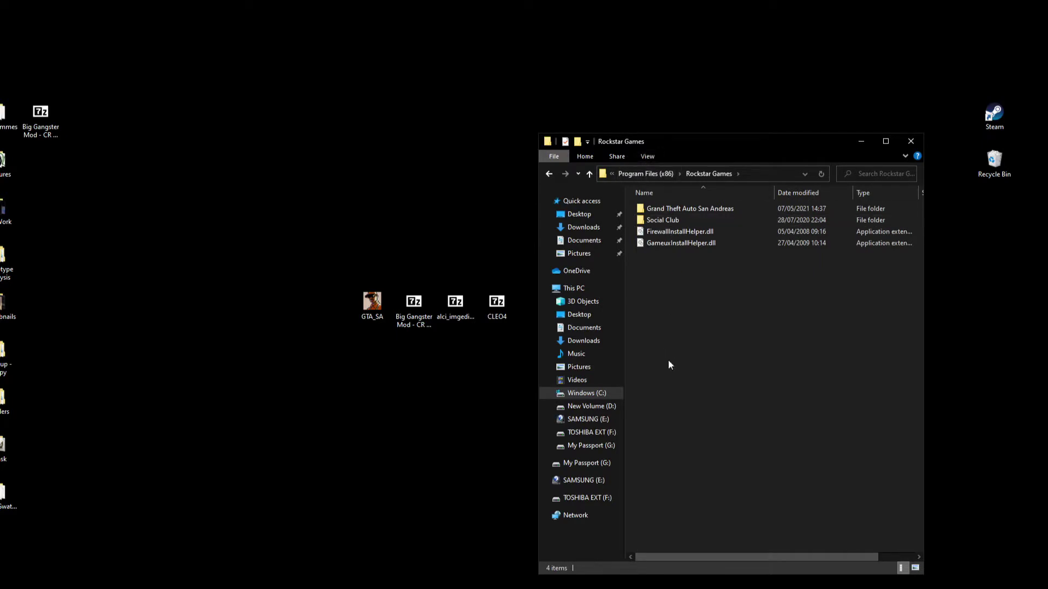
double_click(712, 209)
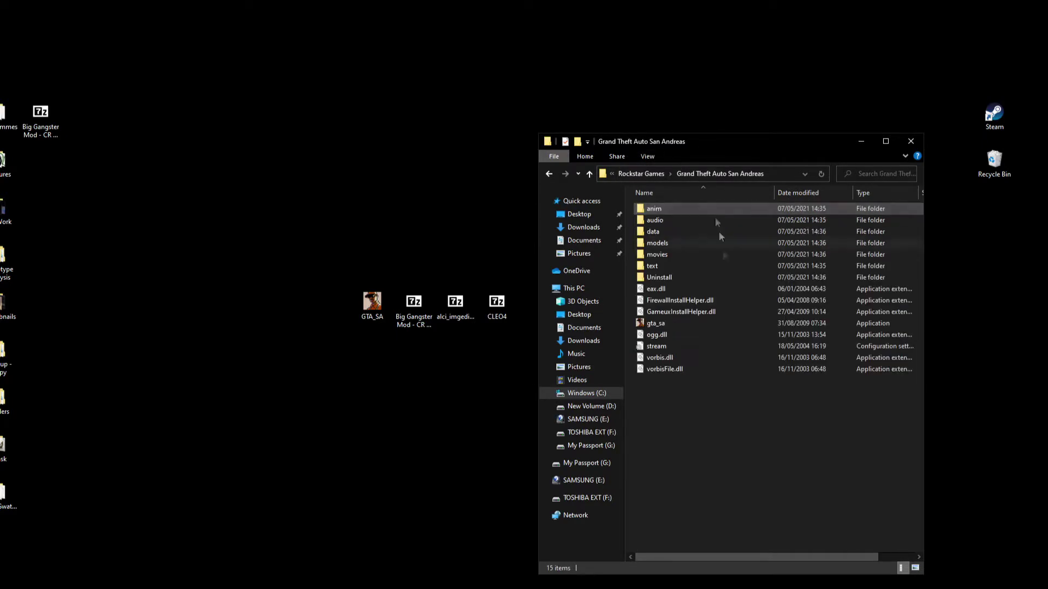
Step: Return to the C: drive, look inside the Program Files folder and go back to the drive
click(655, 174)
click(655, 174)
click(662, 175)
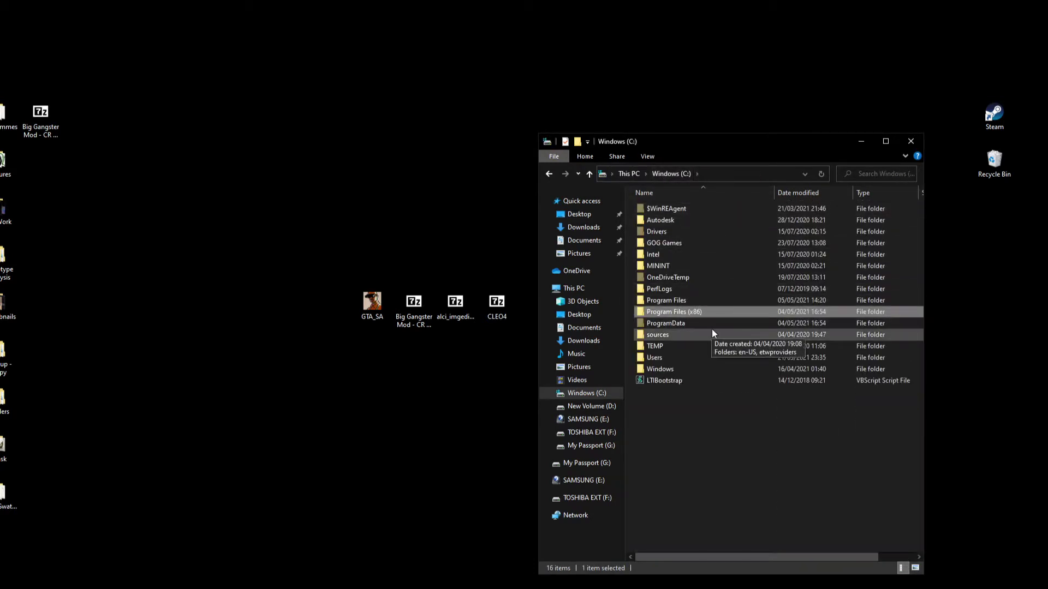
double_click(705, 298)
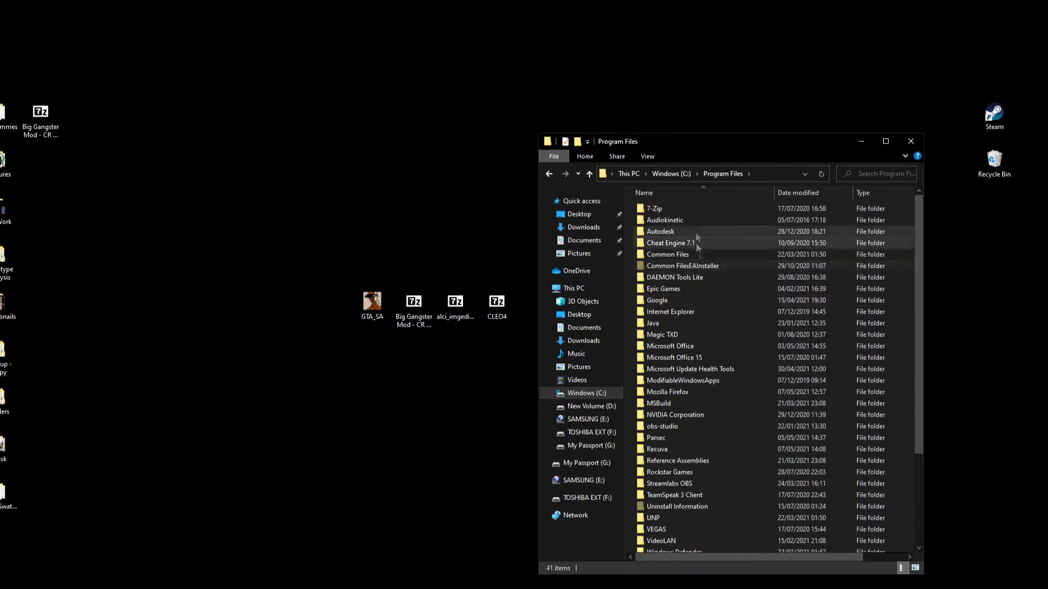
click(683, 174)
Step: Return to the Grand Theft Auto San Andreas game folder through Program Files (x86) and Rockstar Games
double_click(692, 310)
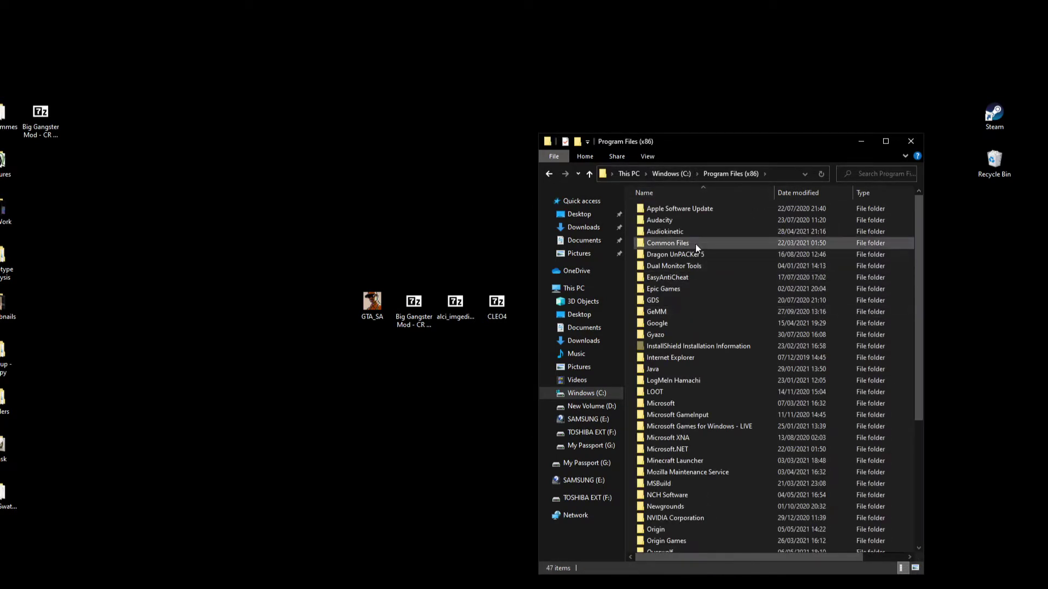
scroll(776, 228, down, 5)
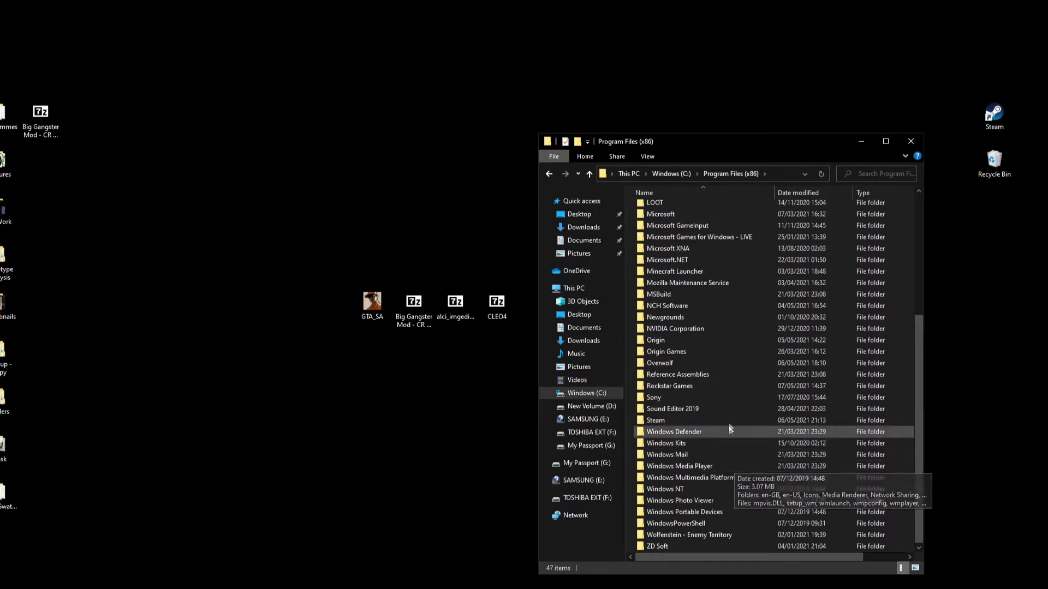
double_click(718, 387)
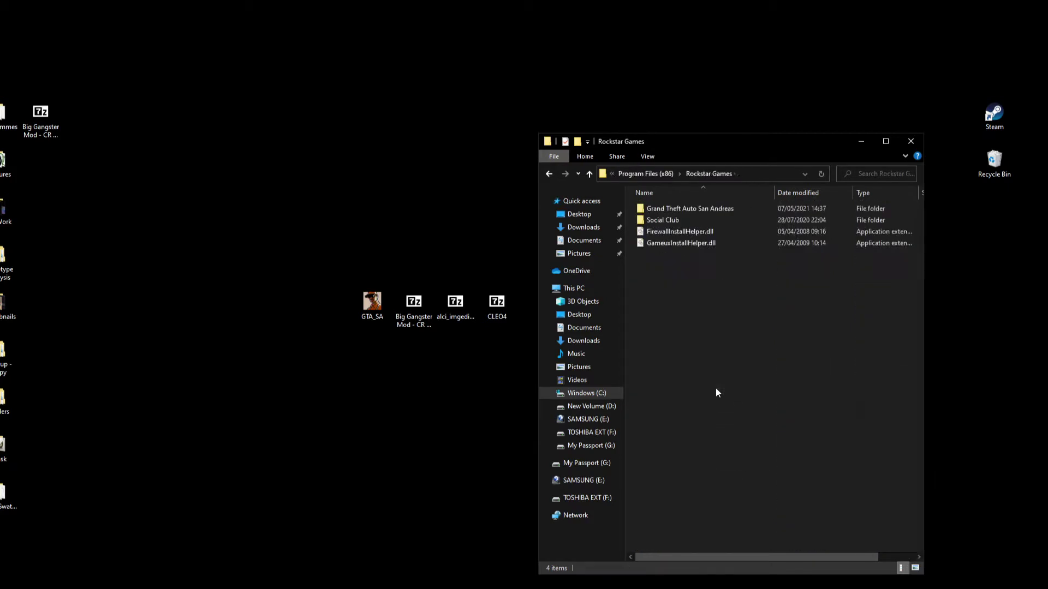
double_click(705, 208)
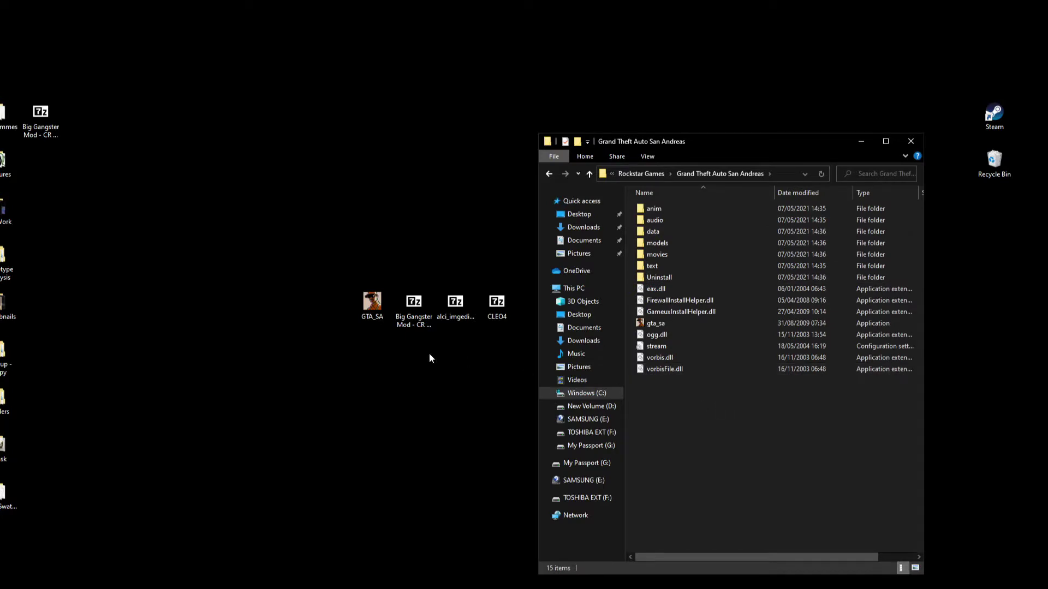
Step: Open the CLEO4 archive from the desktop in 7-Zip and place its window beside the game folder
click(499, 309)
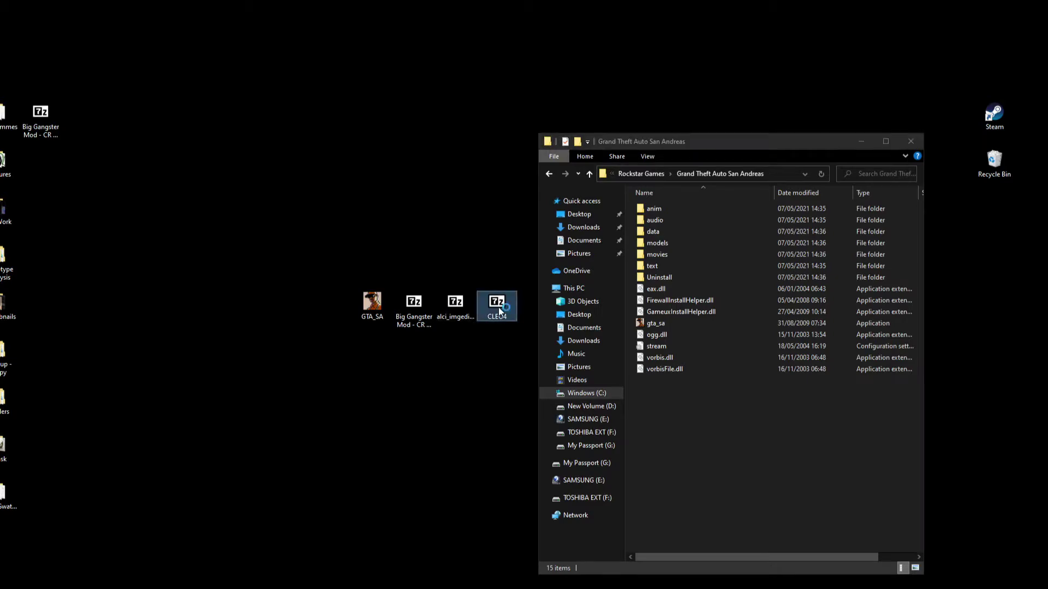
double_click(499, 307)
drag(997, 306, 244, 162)
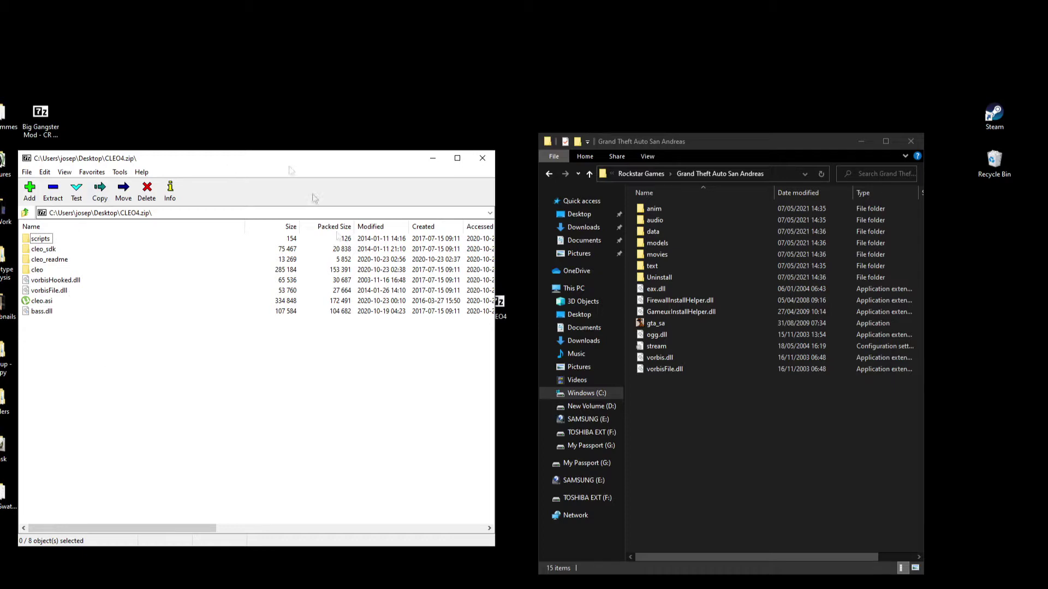
drag(318, 162, 324, 403)
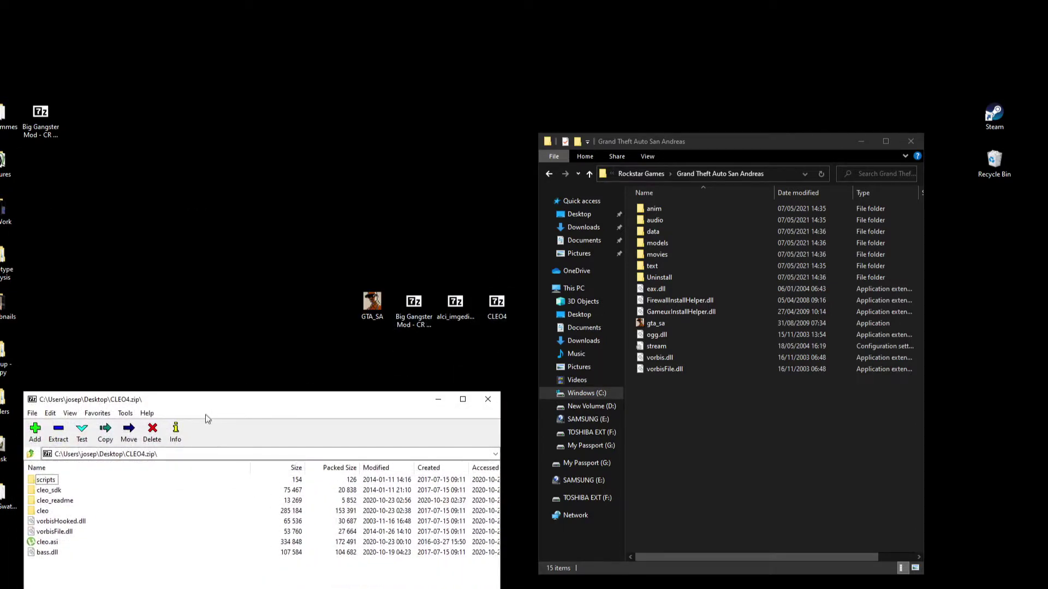
drag(224, 401, 235, 209)
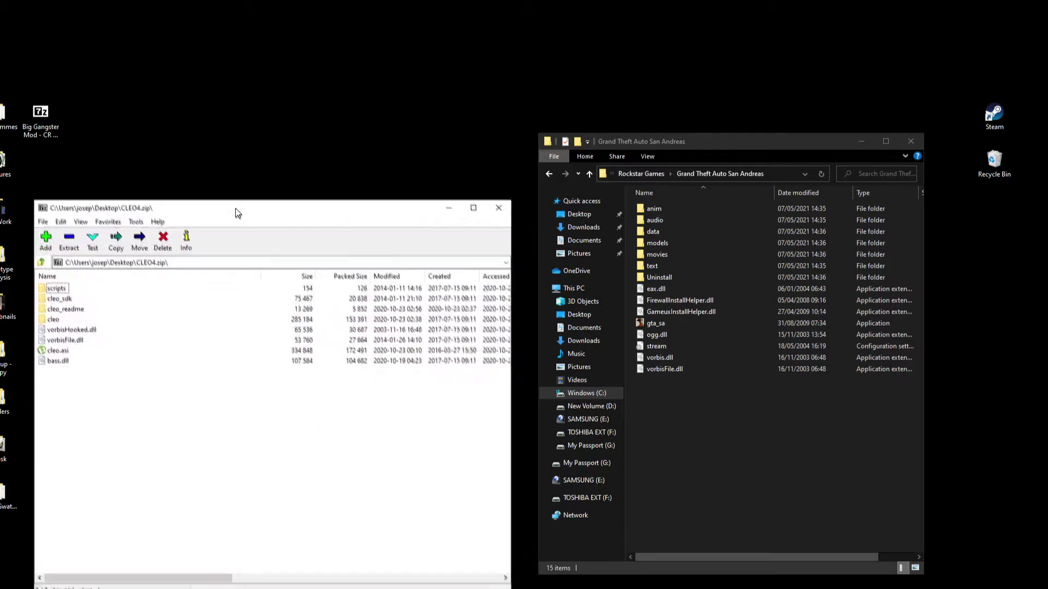
Step: Copy all files from the CLEO4 archive into the game folder, replacing vorbisFile.dll and granting administrator permission
drag(183, 413, 70, 315)
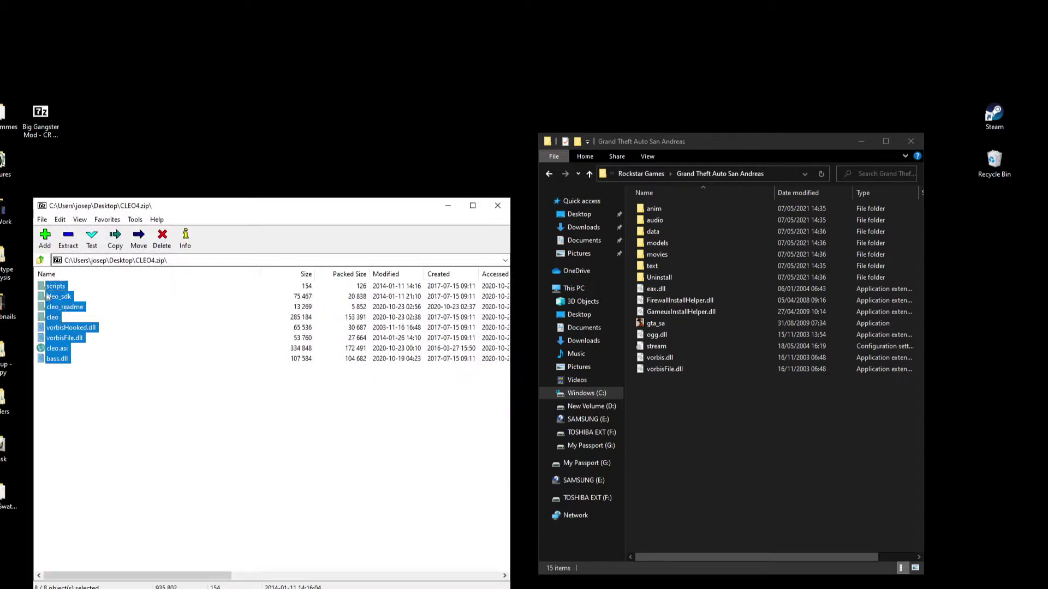
drag(47, 295, 720, 445)
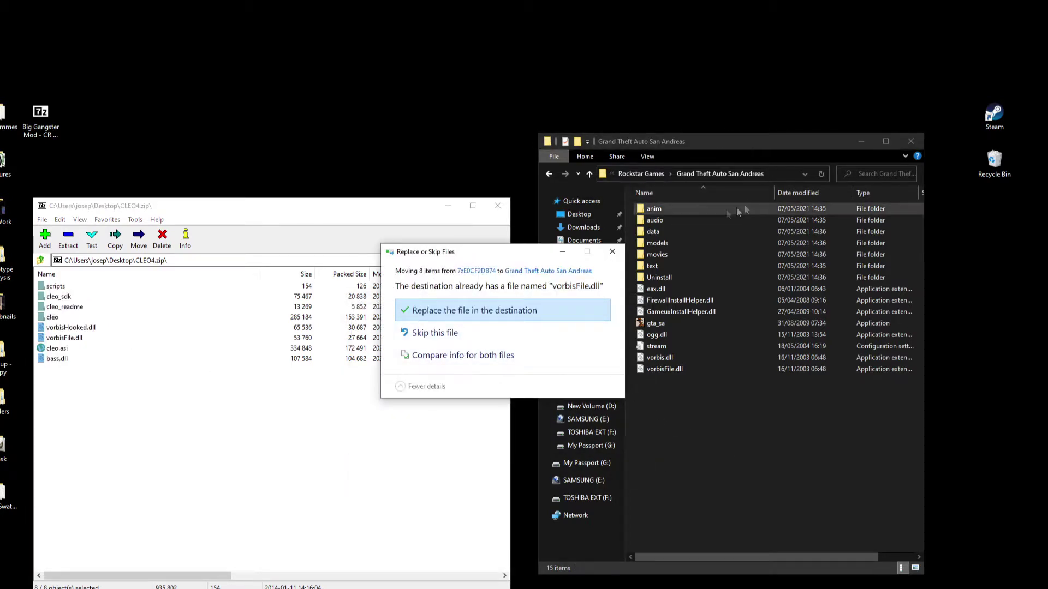
click(480, 310)
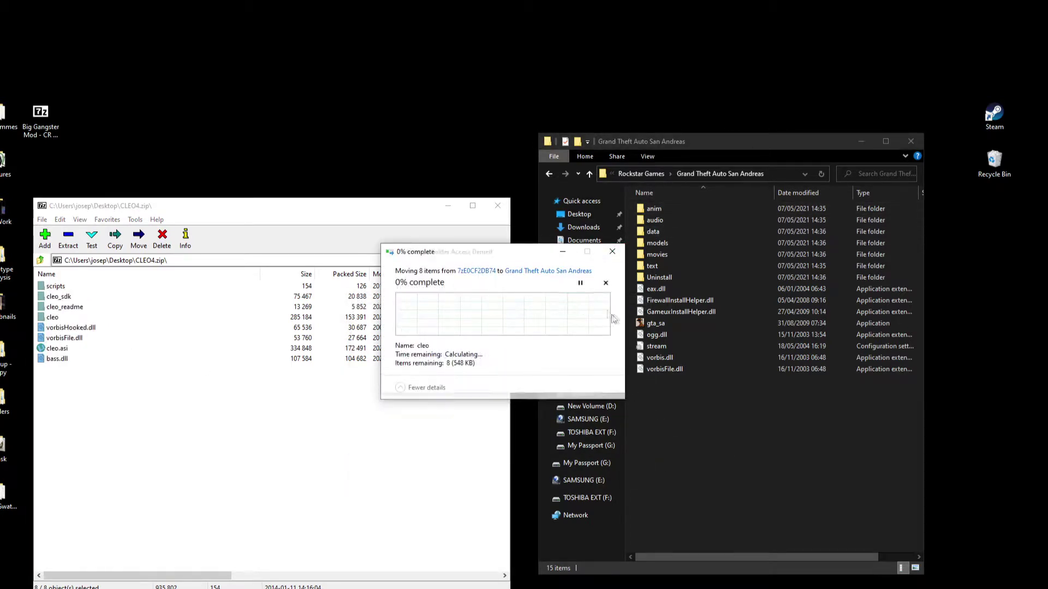
click(472, 345)
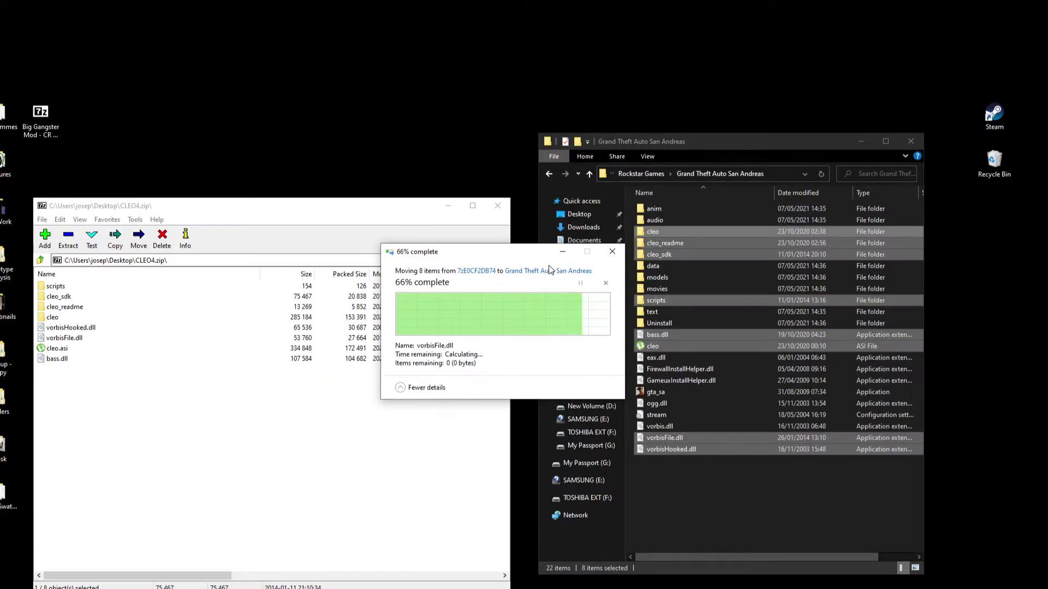
Step: Check the contents of the game's new cleo folder, return to the game folder and close the CLEO4 archive
double_click(687, 235)
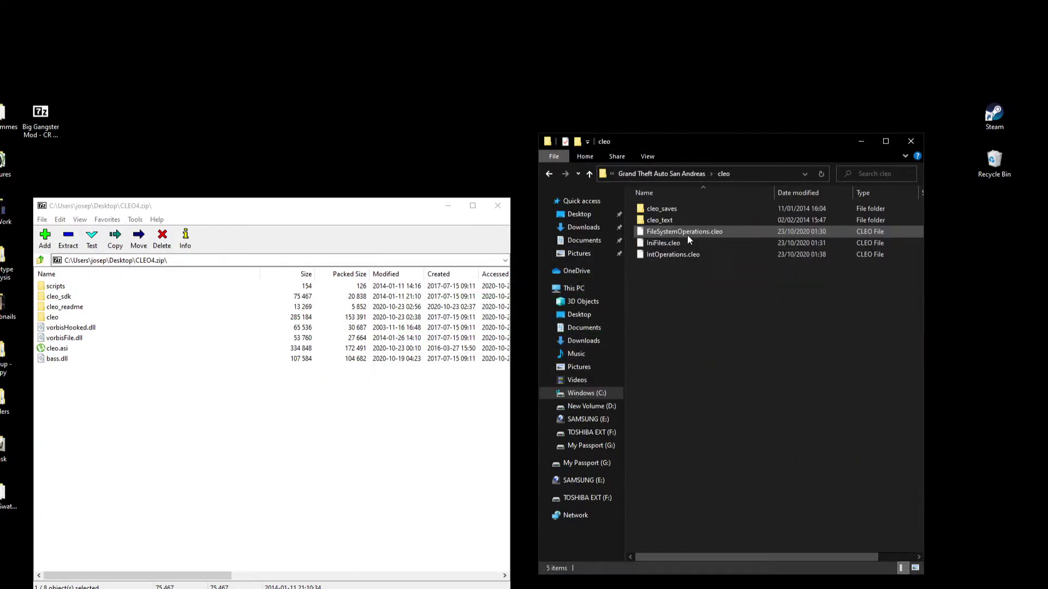
click(550, 173)
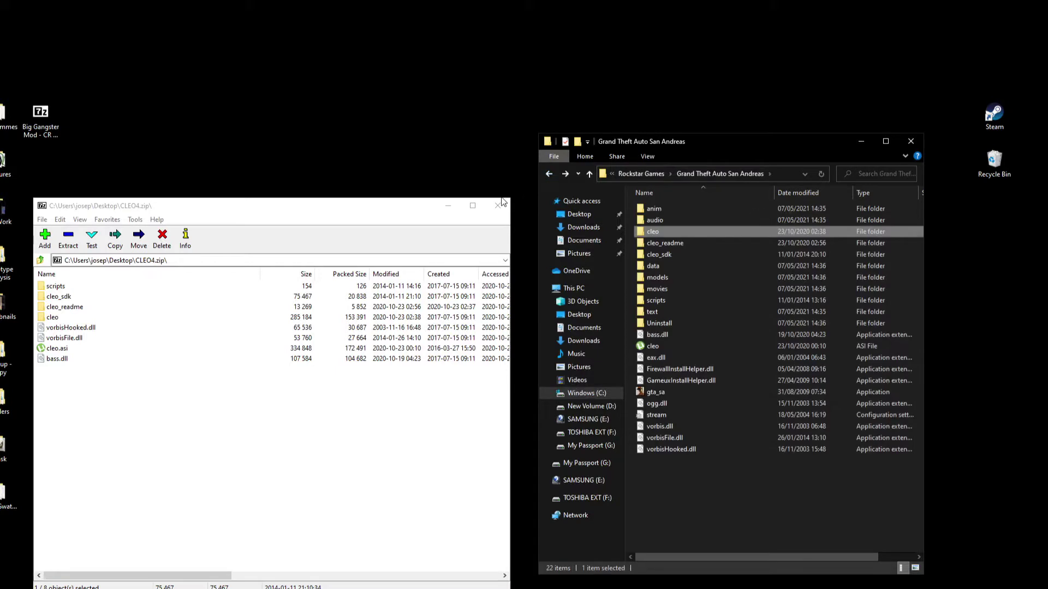
click(502, 205)
click(502, 205)
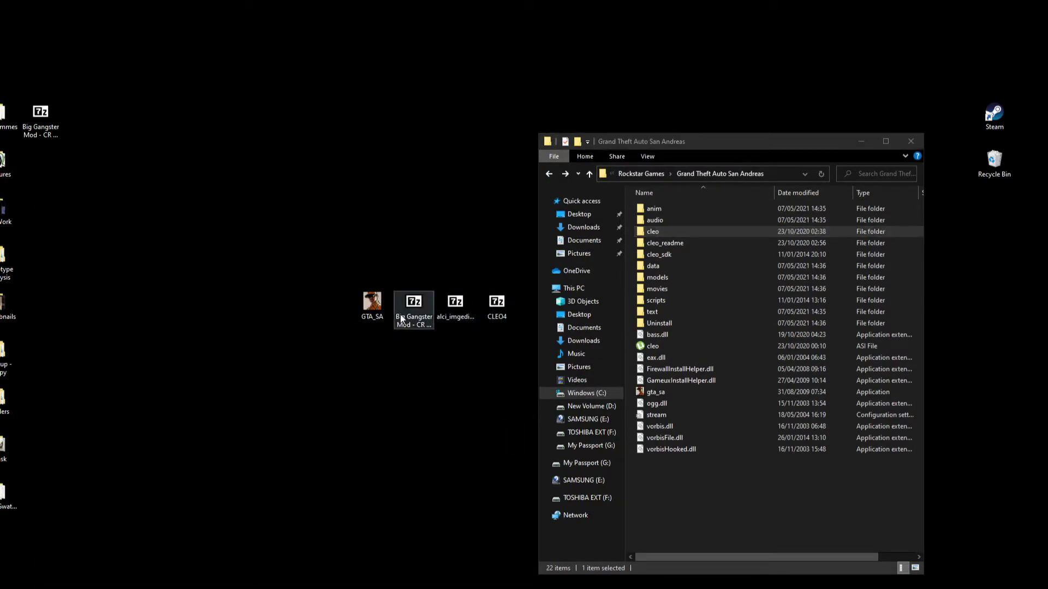
Step: Open the Big Gangster Mod - CR Edition archive and select everything in its GTA SA DIRECTORY folder
double_click(424, 319)
click(70, 288)
click(70, 296)
double_click(70, 296)
drag(128, 428, 52, 285)
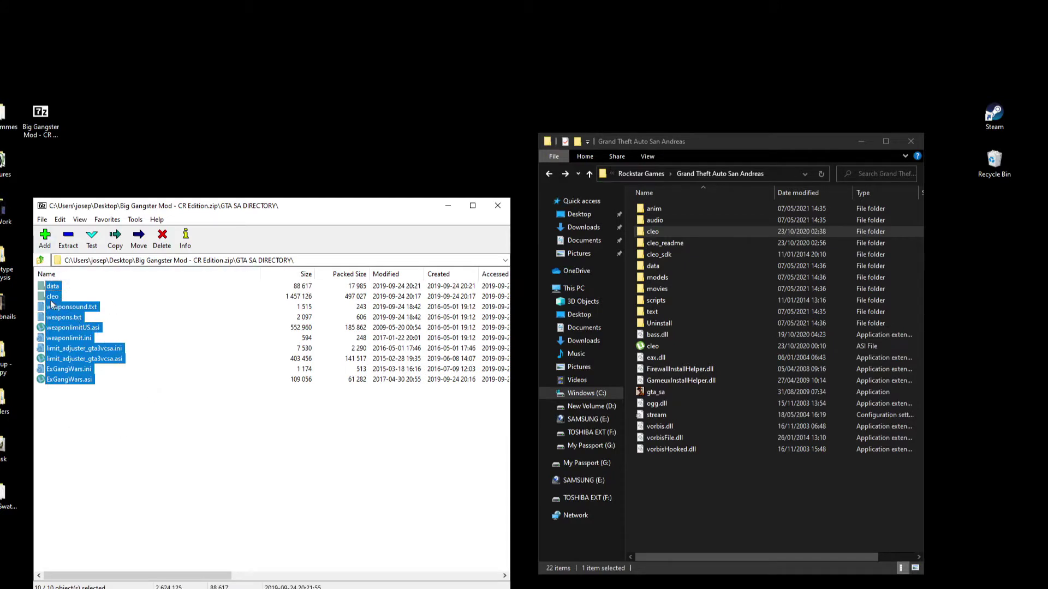
Step: Examine the mod's cleo folder inside GTA SA DIRECTORY and return to the archive's root
click(58, 297)
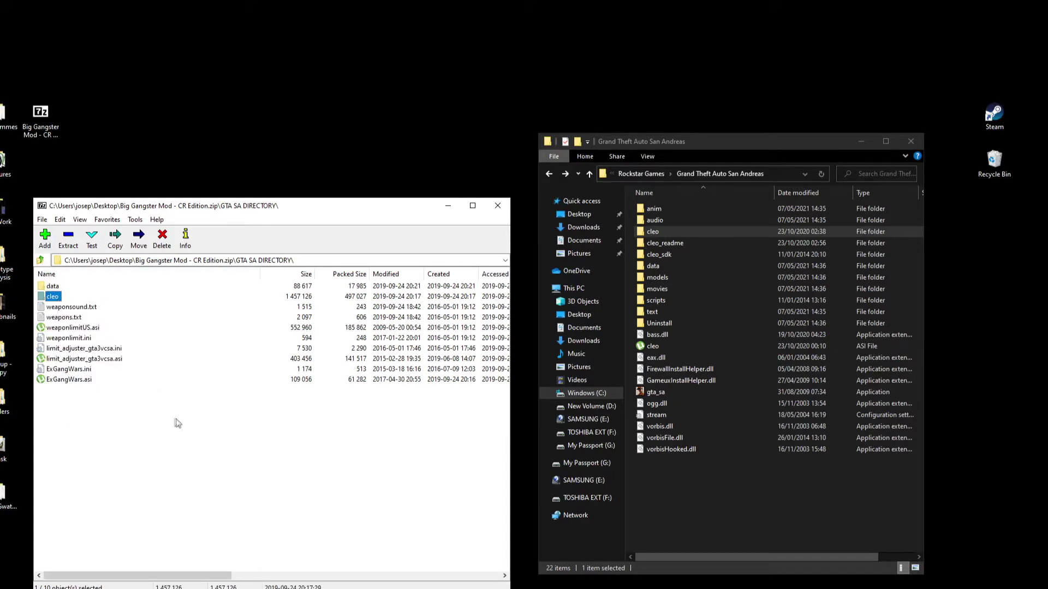
double_click(53, 296)
scroll(131, 311, down, 7)
scroll(138, 348, up, 5)
click(41, 261)
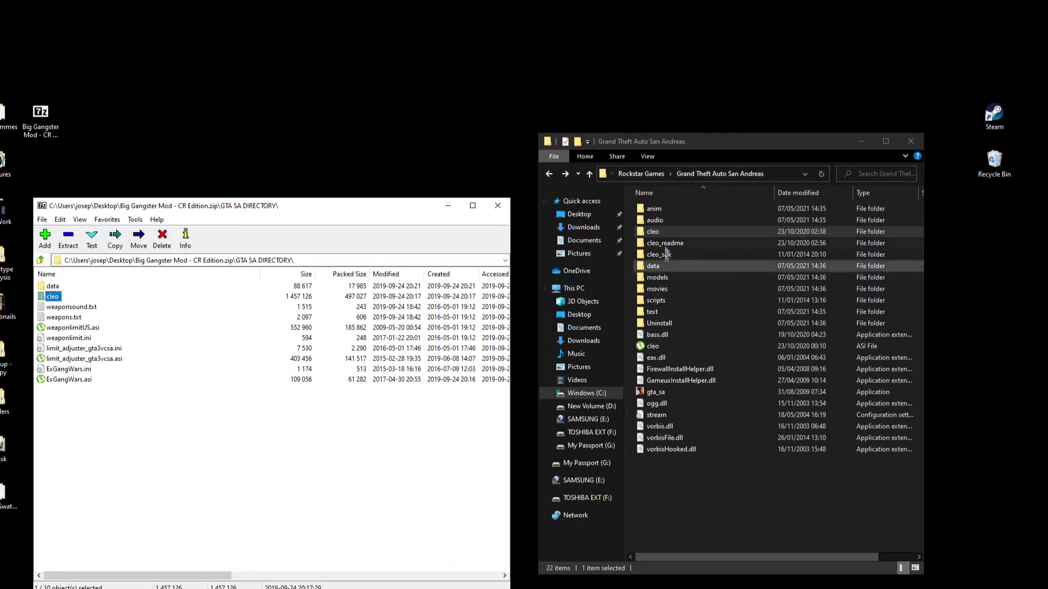
click(41, 261)
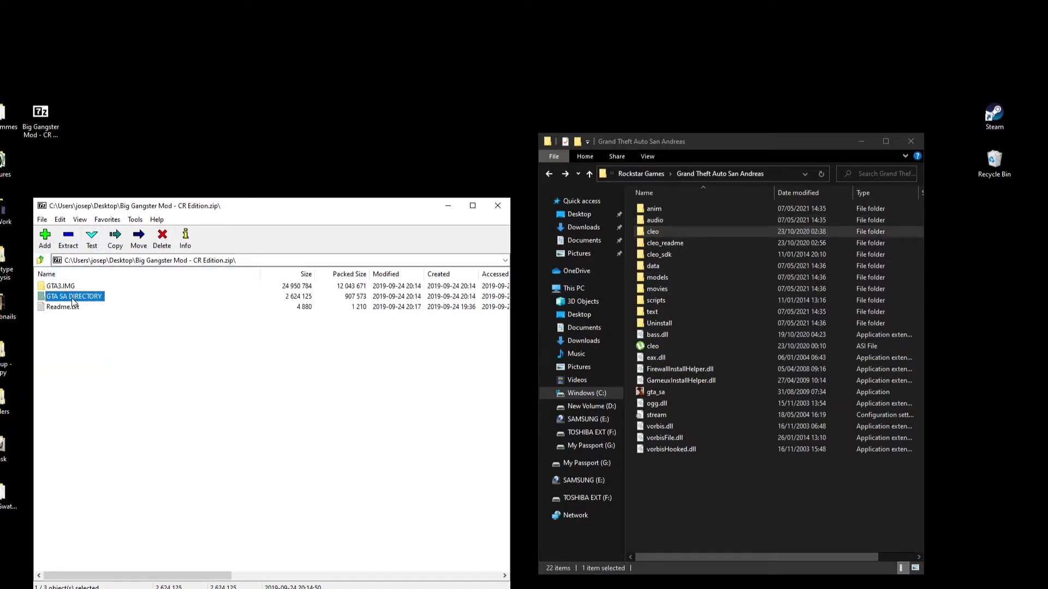
Step: Copy everything from the mod's GTA SA DIRECTORY folder into the game folder, replacing existing files and granting administrator permission for all items
double_click(71, 297)
drag(120, 431, 5, 275)
drag(61, 315, 745, 493)
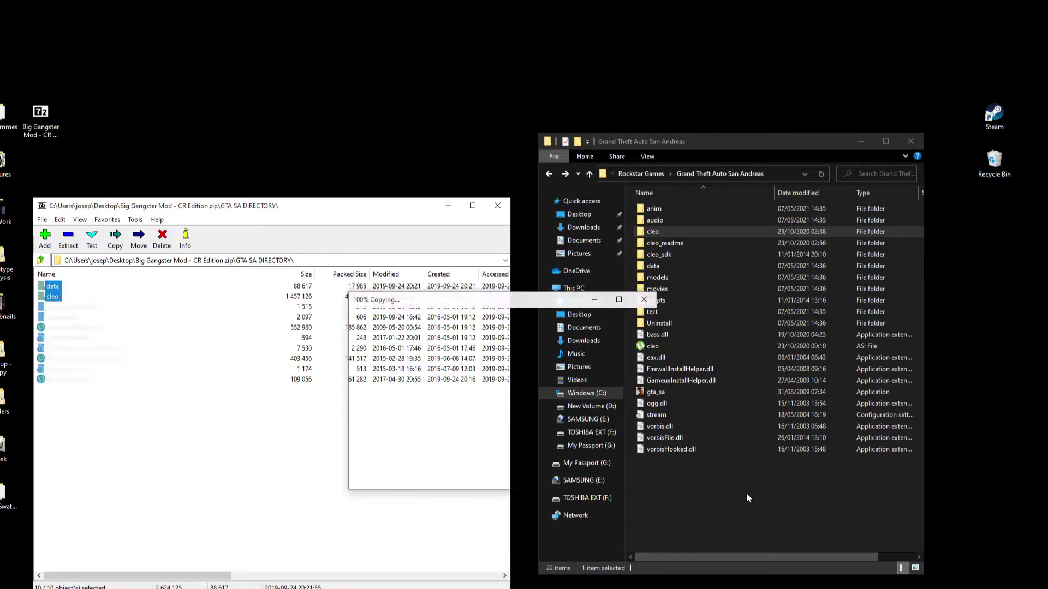
click(470, 313)
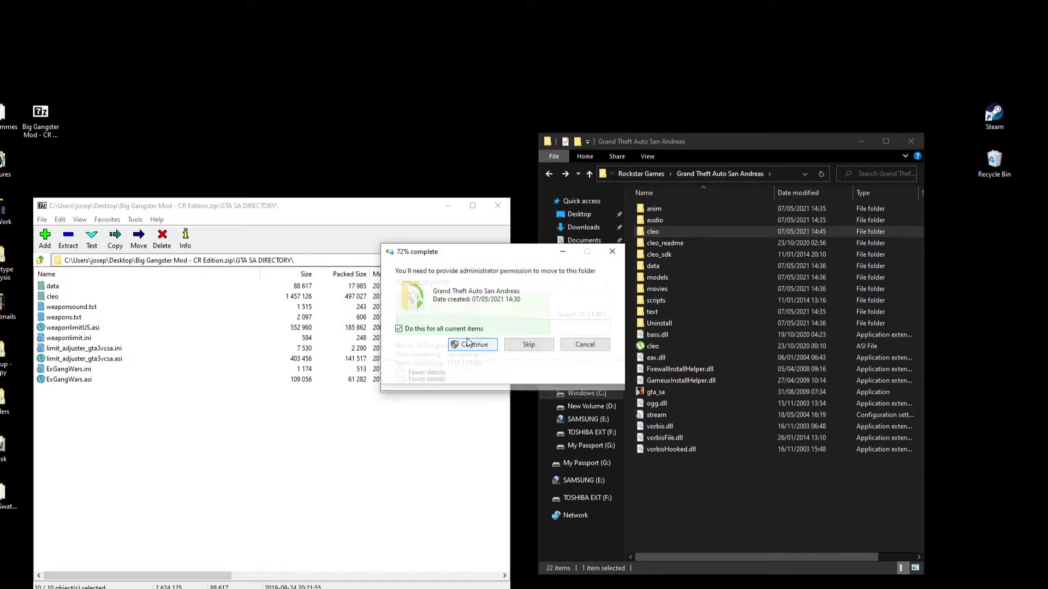
click(472, 344)
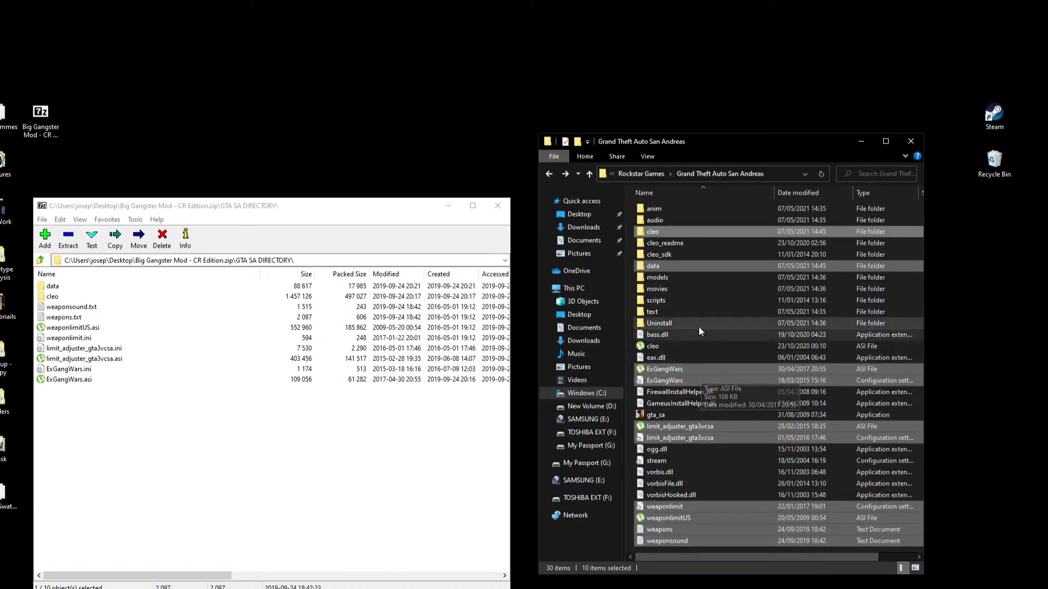
Step: Extract the GTA3.IMG folder from the Big Gangster Mod archive to the desktop and close the archive
click(43, 262)
click(43, 262)
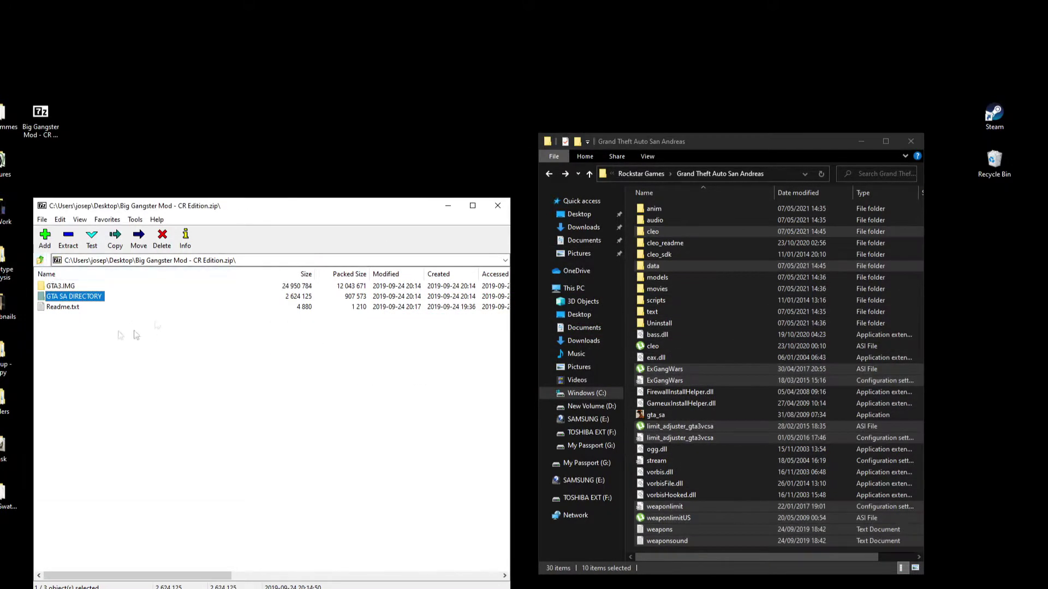
drag(270, 212, 614, 327)
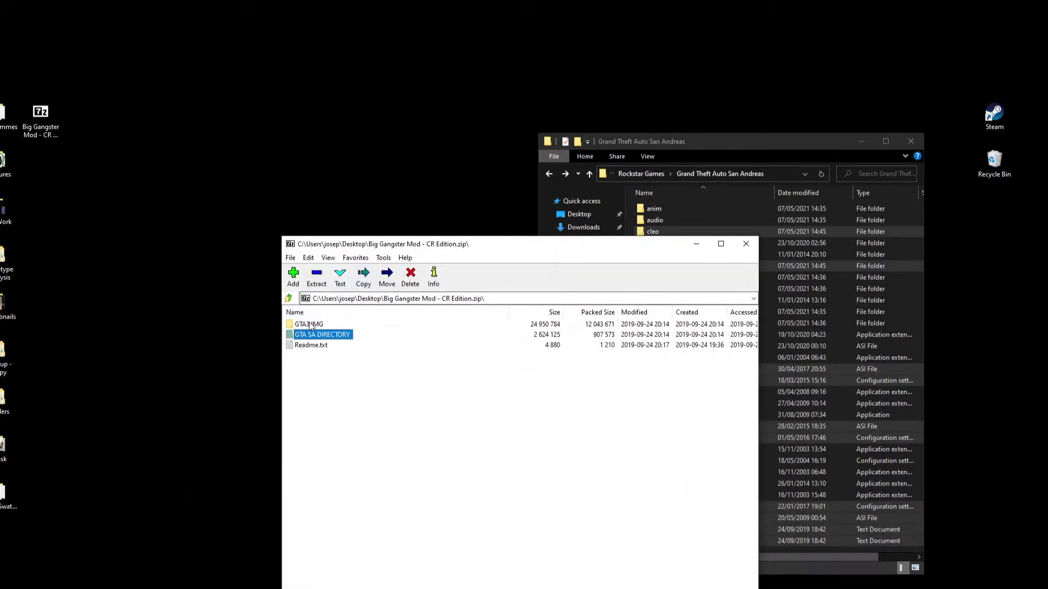
double_click(312, 325)
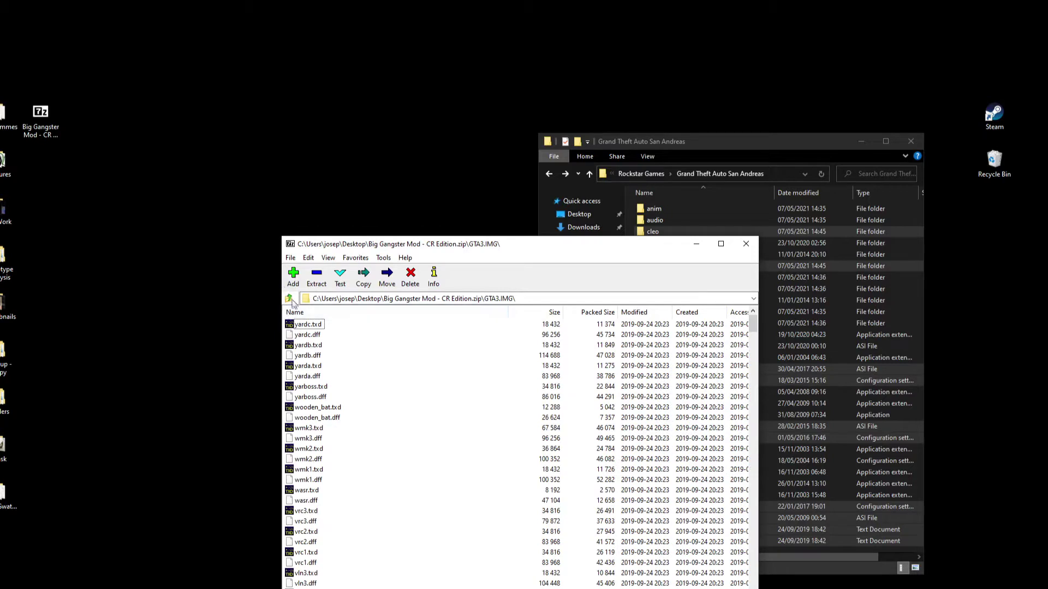
key(BackSpace)
click(422, 419)
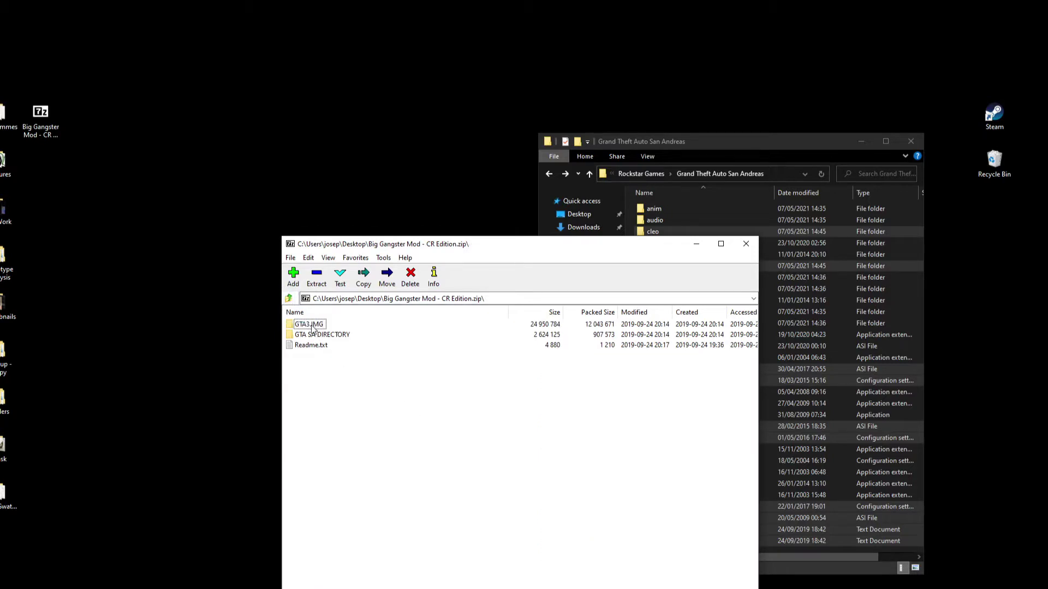
drag(312, 327, 175, 210)
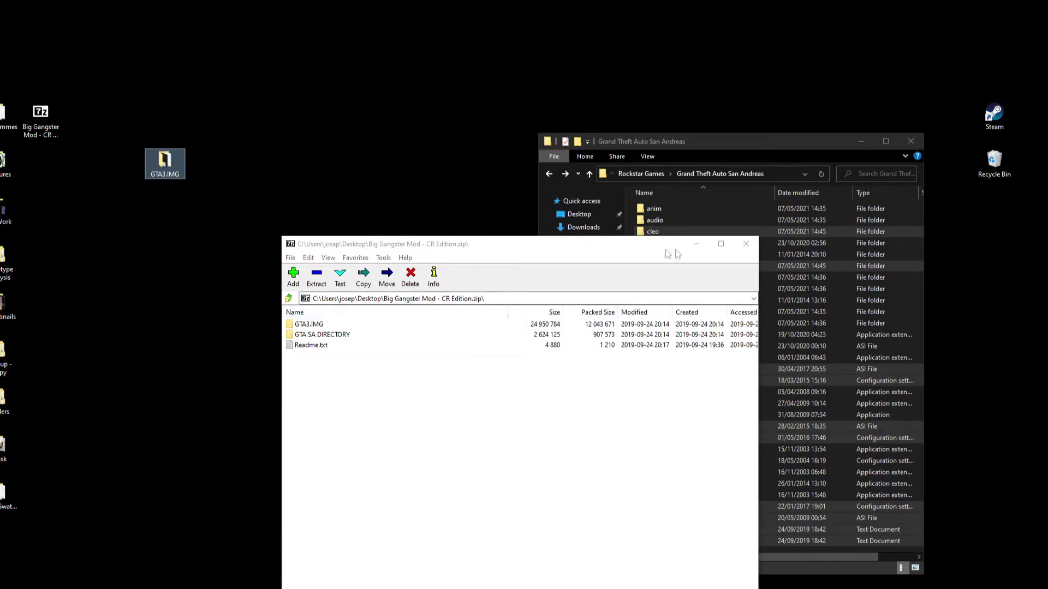
click(749, 244)
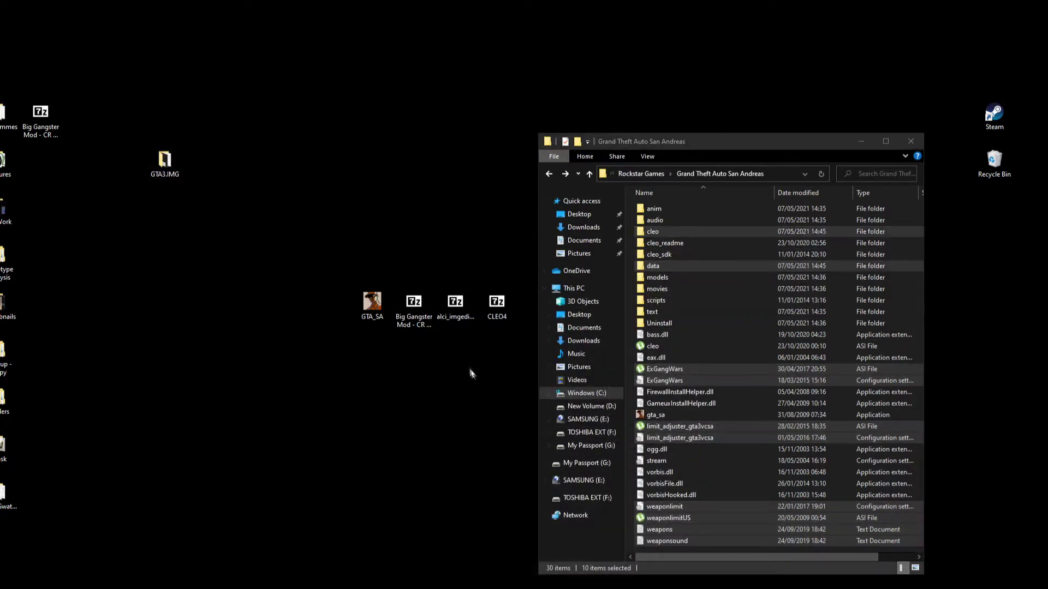
Step: Open the alci_imgeditor archive from the desktop and select everything inside it
double_click(463, 319)
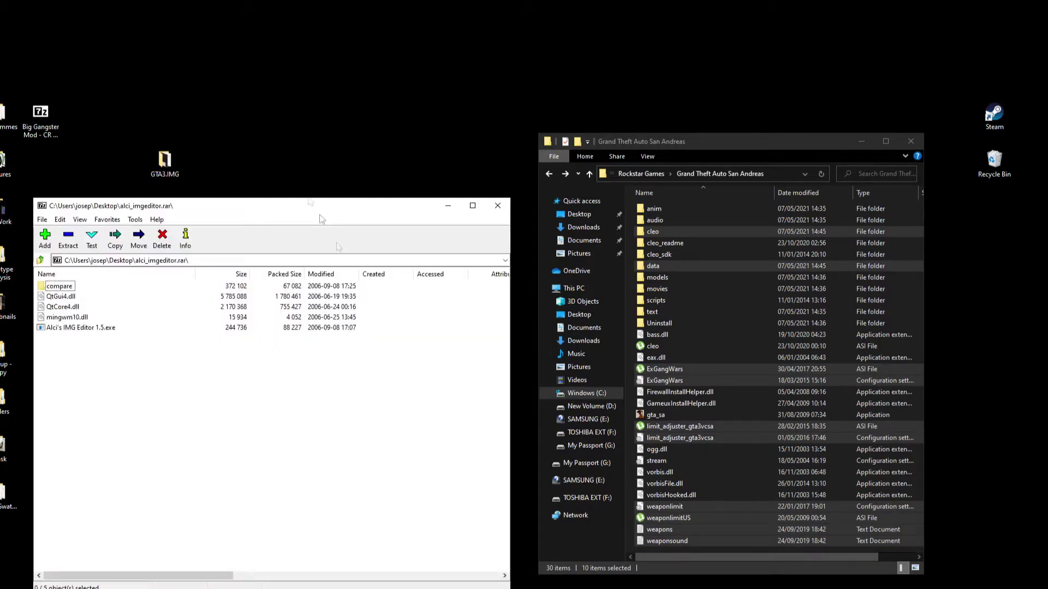
drag(281, 210, 705, 270)
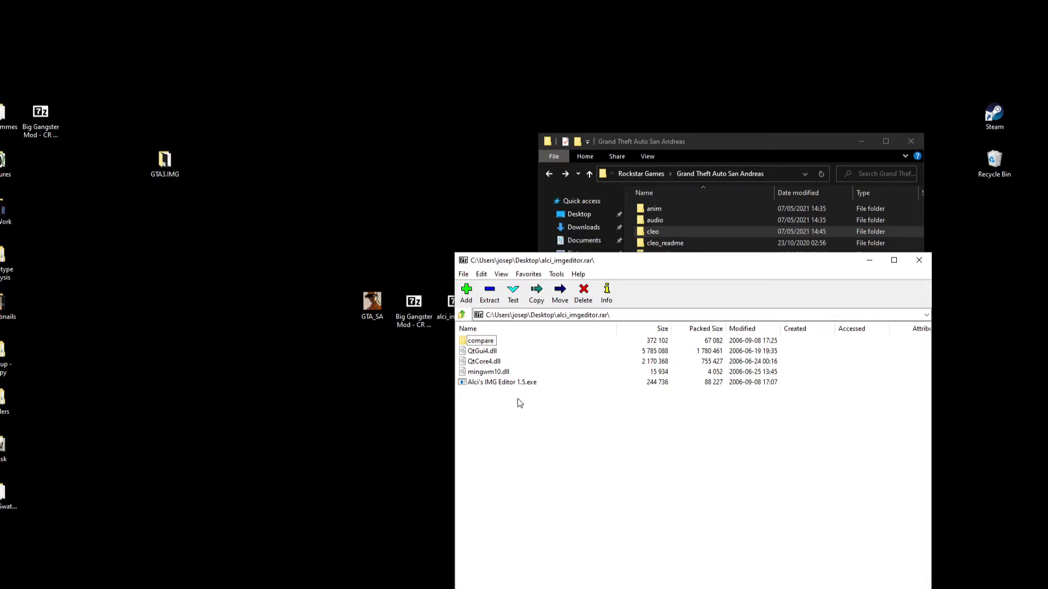
drag(544, 438, 459, 336)
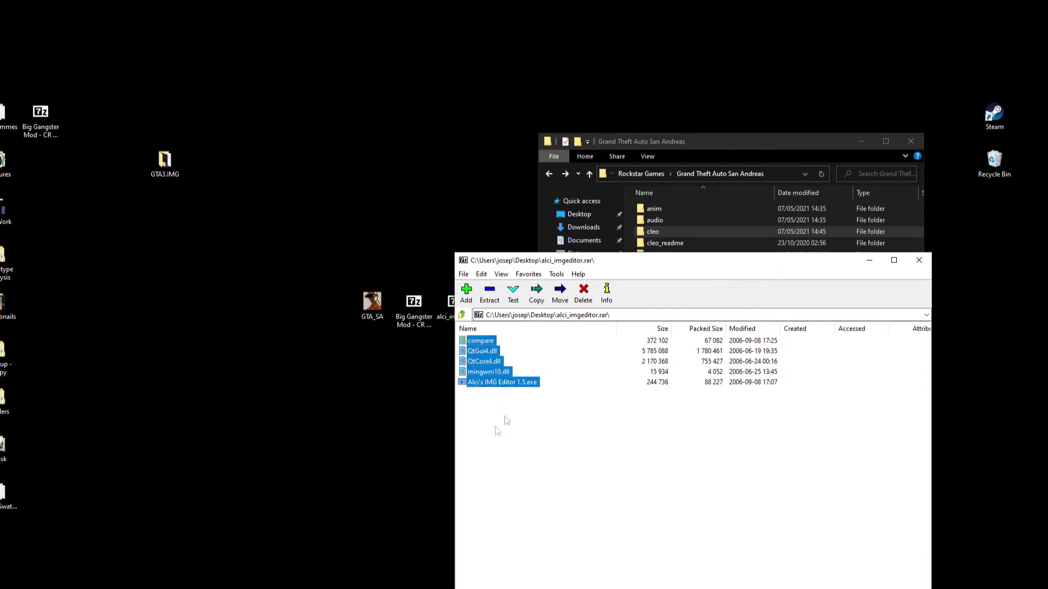
drag(760, 270, 398, 296)
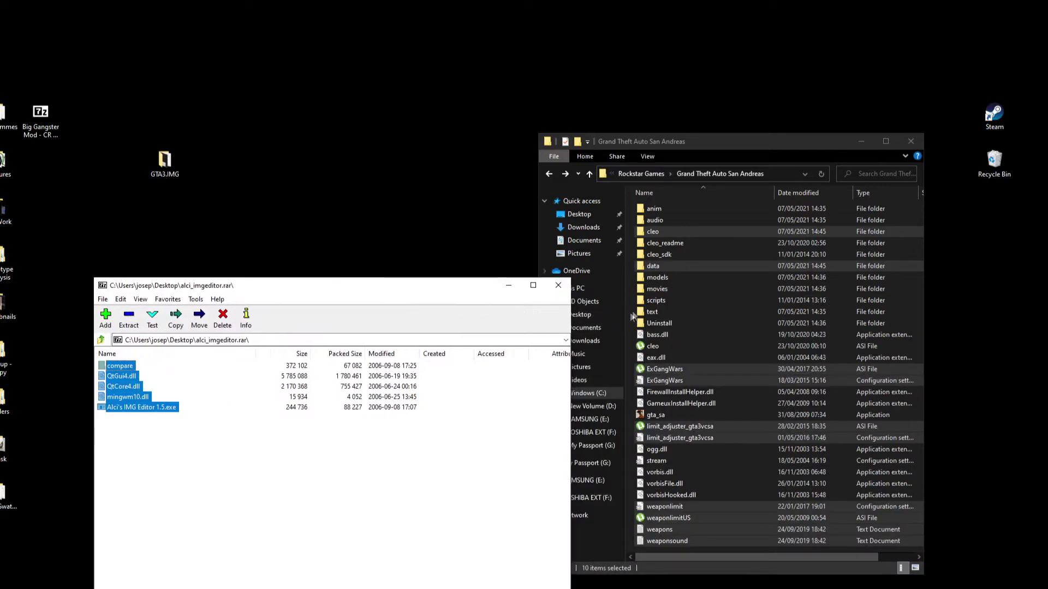
Step: Create a new folder called Alci in the Grand Theft Auto San Andreas folder
right_click(633, 311)
mouse_move(709, 440)
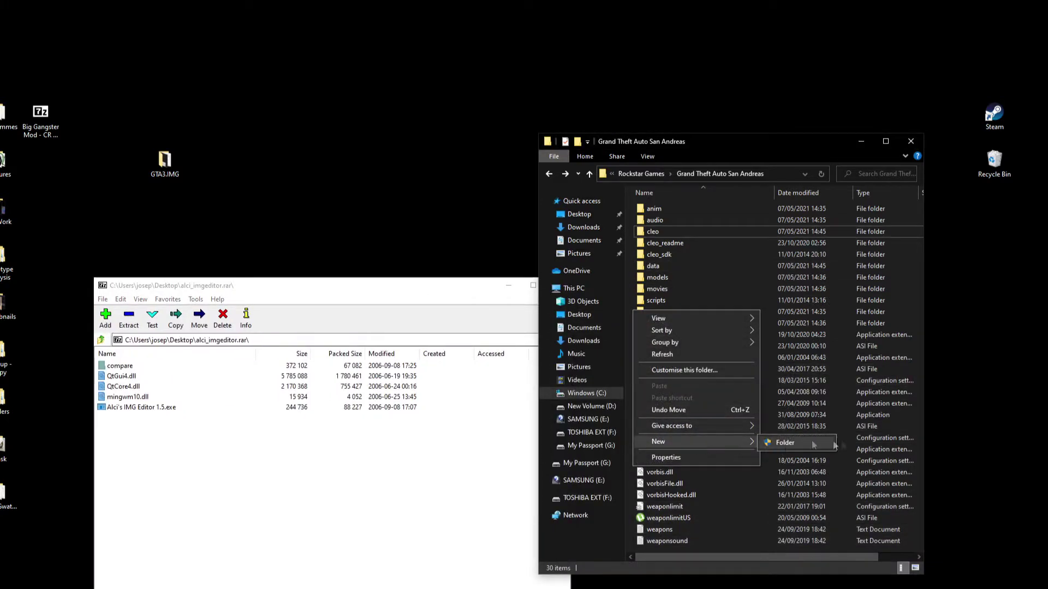
click(813, 440)
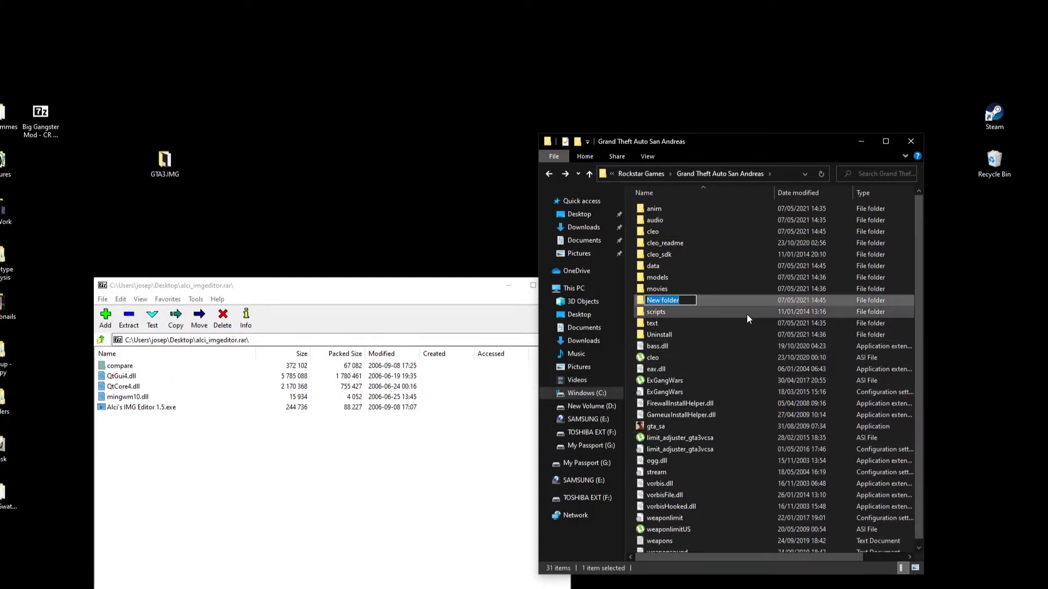
text(Alci)
key(Return)
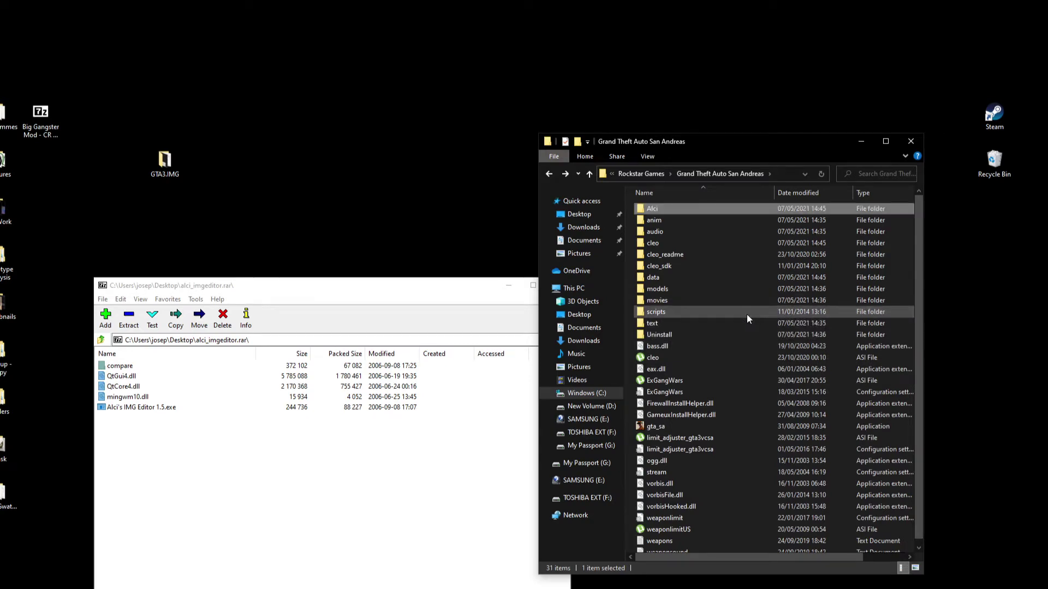
Step: Copy all contents of the alci_imgeditor archive into the Alci folder, granting permission for the operation, and close the archive
double_click(668, 208)
drag(205, 477, 760, 247)
click(467, 351)
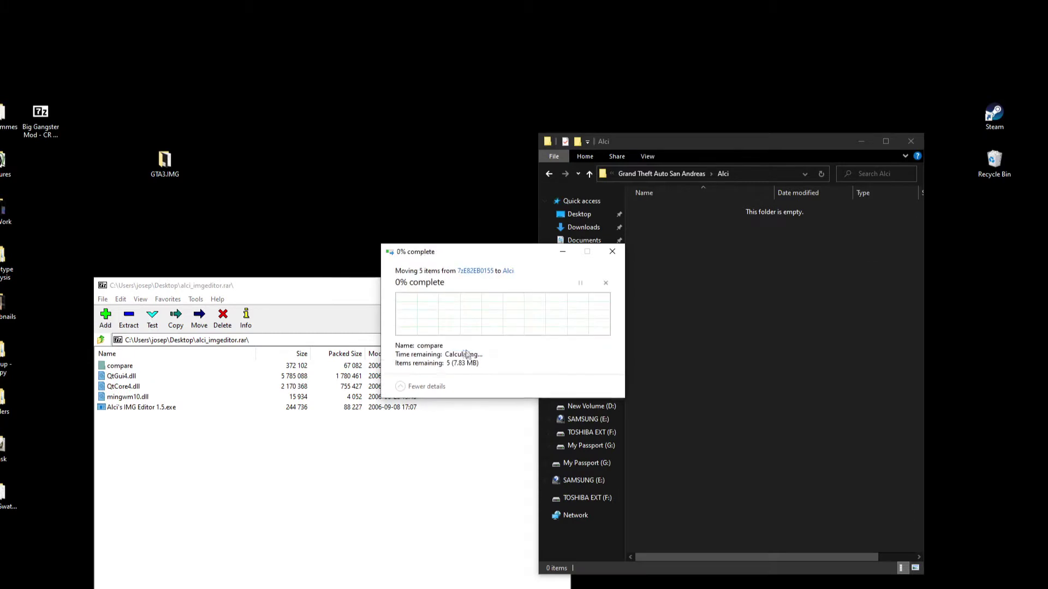
drag(485, 295, 359, 293)
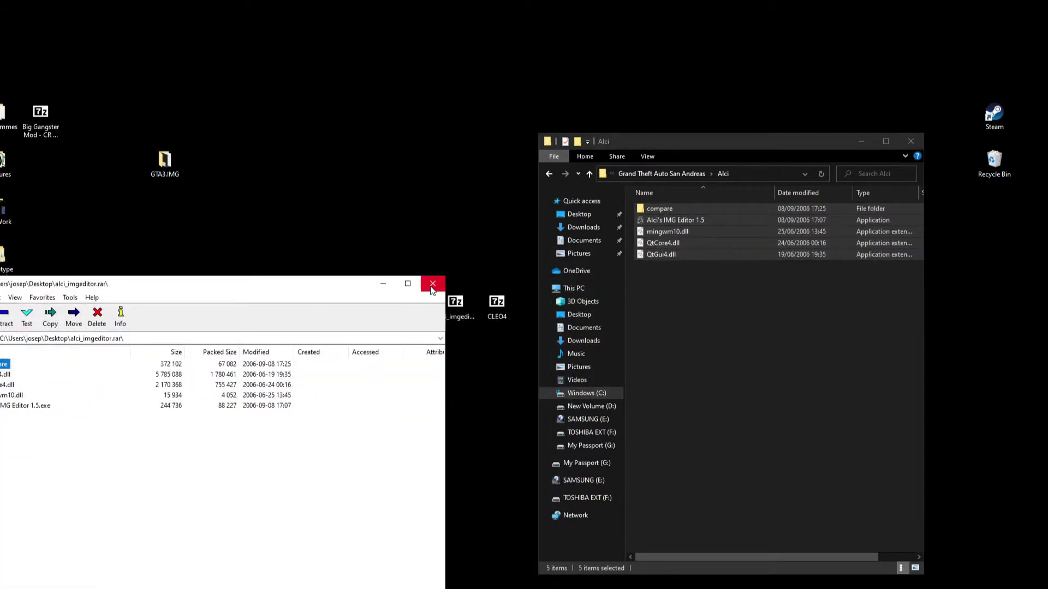
click(433, 284)
Step: Launch Alci's IMG Editor 1.5 from the Alci folder as administrator
click(720, 293)
click(668, 221)
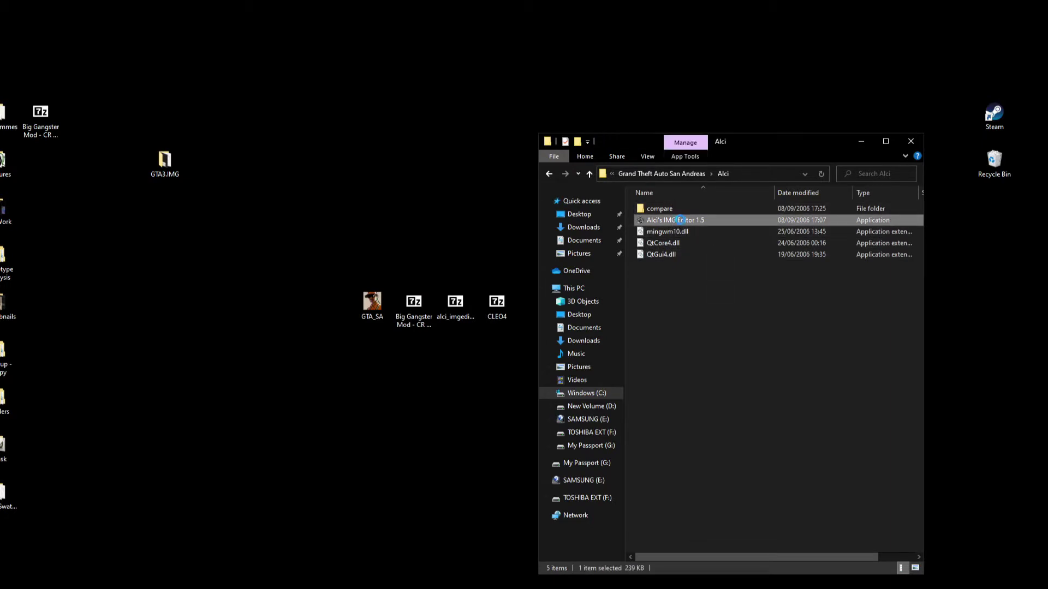
right_click(680, 221)
click(712, 239)
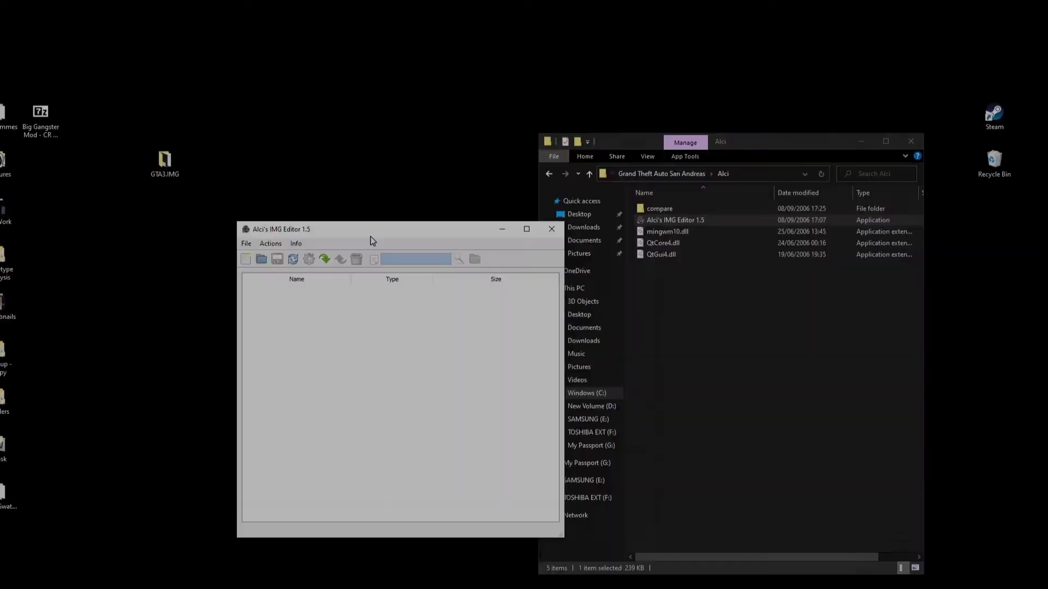
drag(369, 235, 434, 253)
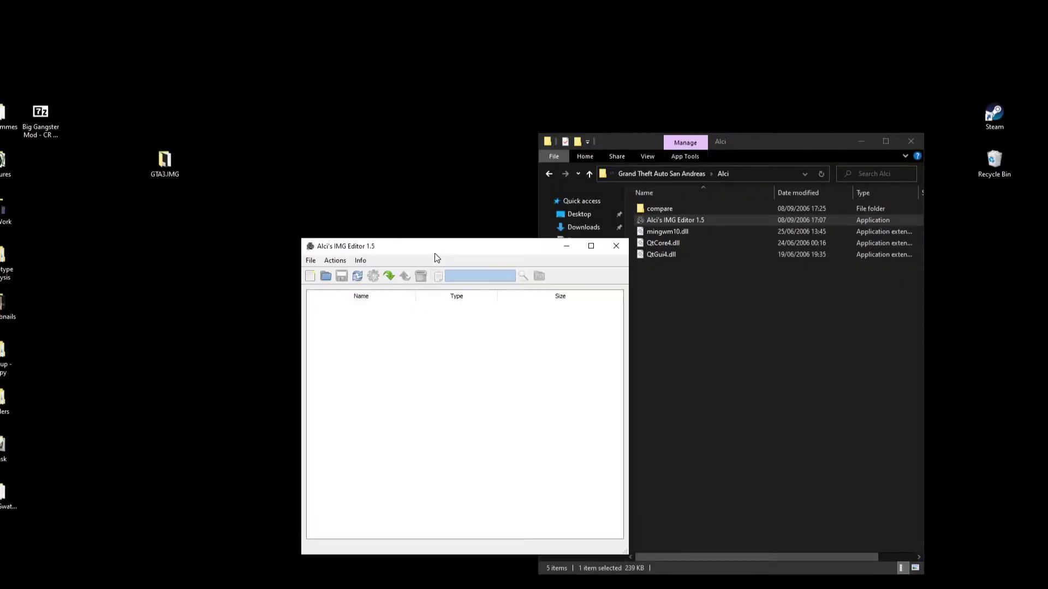
Step: Open gta3 from the models folder of Grand Theft Auto San Andreas in the IMG editor
click(328, 277)
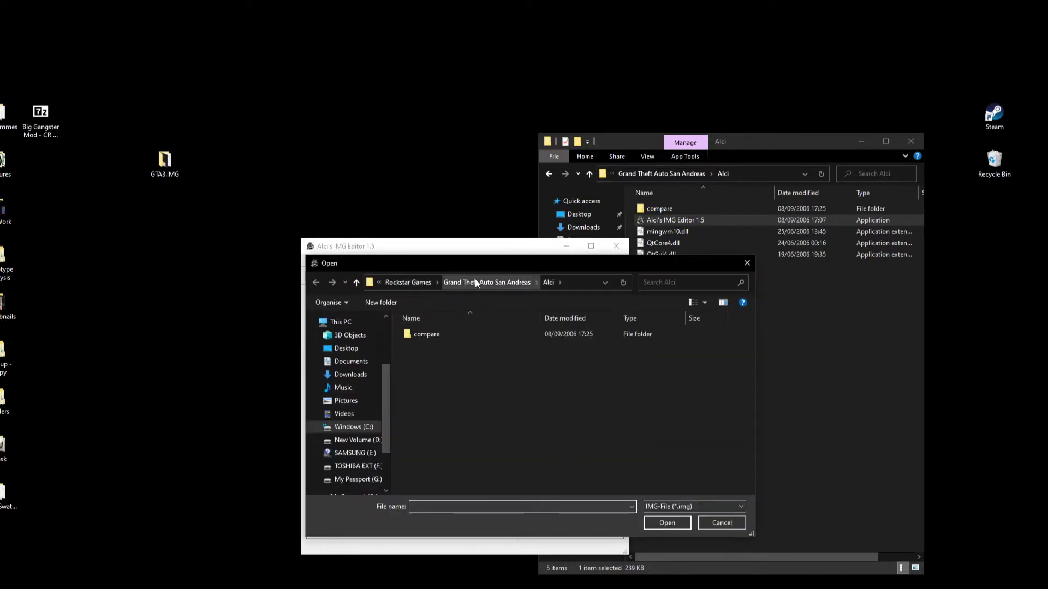
click(474, 282)
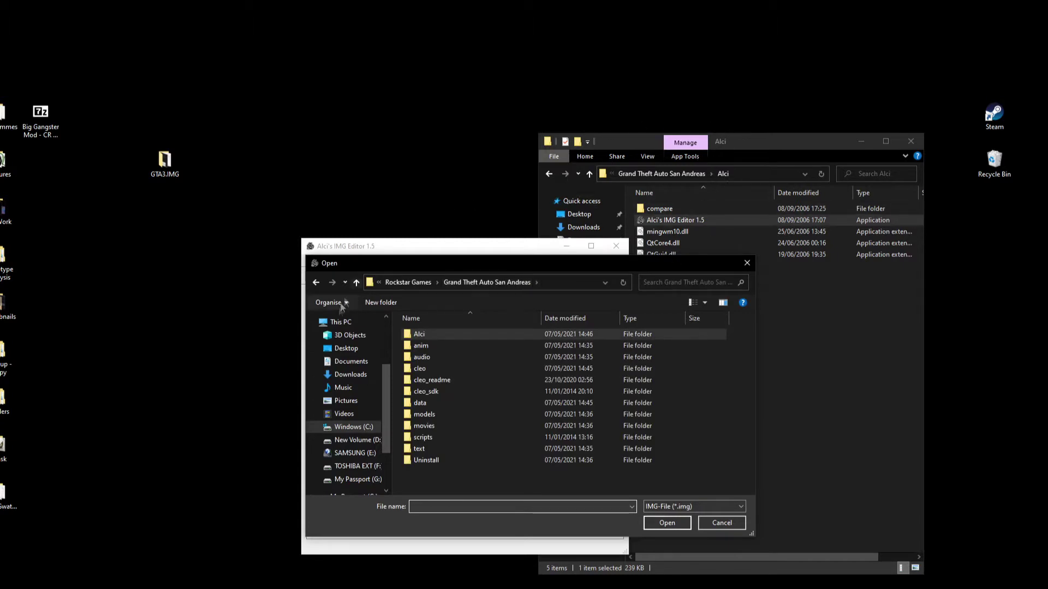
click(350, 426)
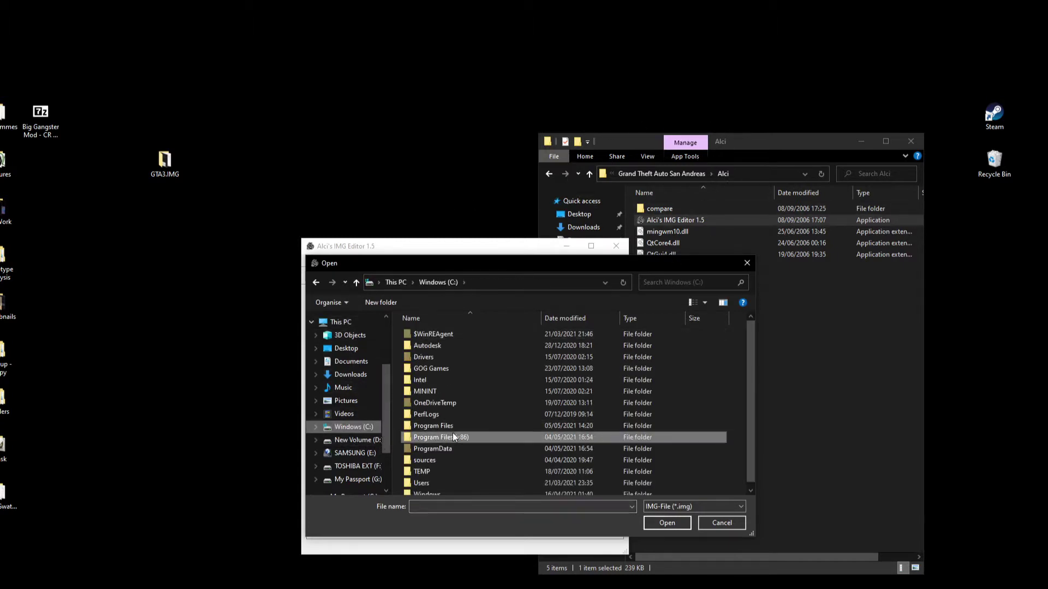
double_click(453, 433)
scroll(473, 369, down, 10)
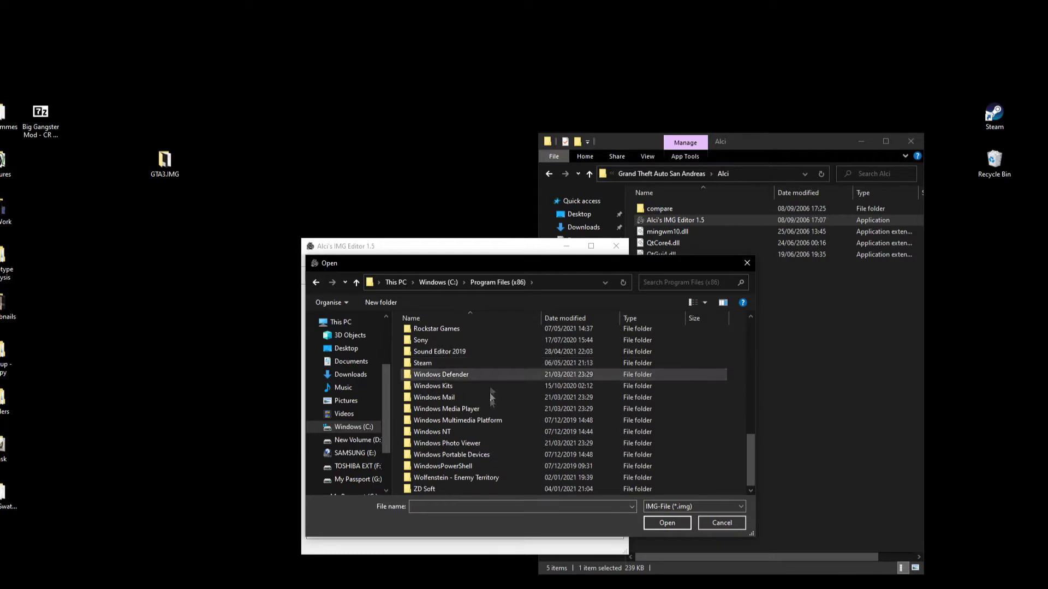
double_click(465, 330)
double_click(465, 334)
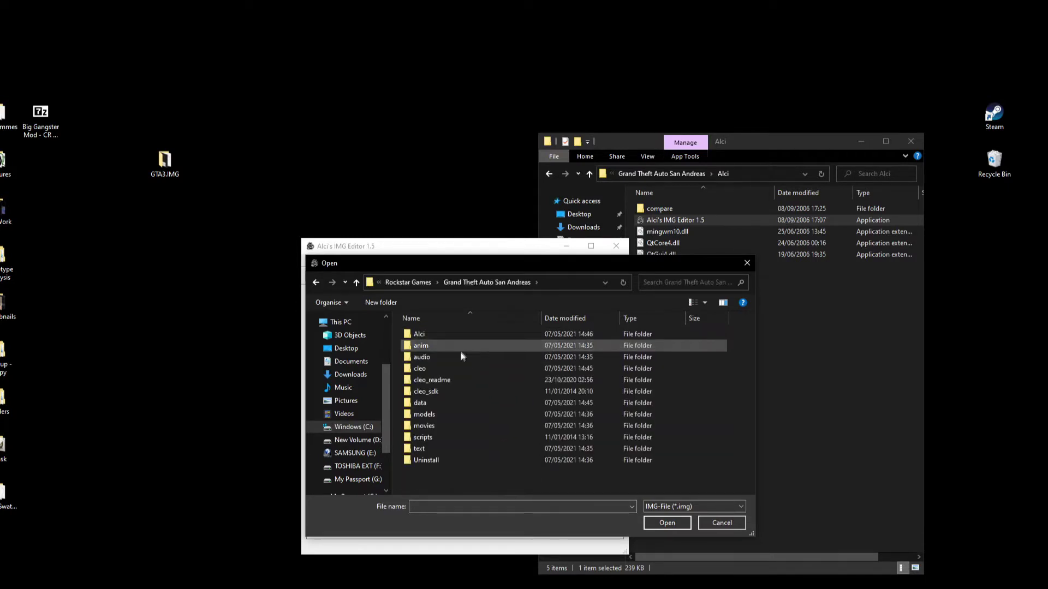
double_click(447, 410)
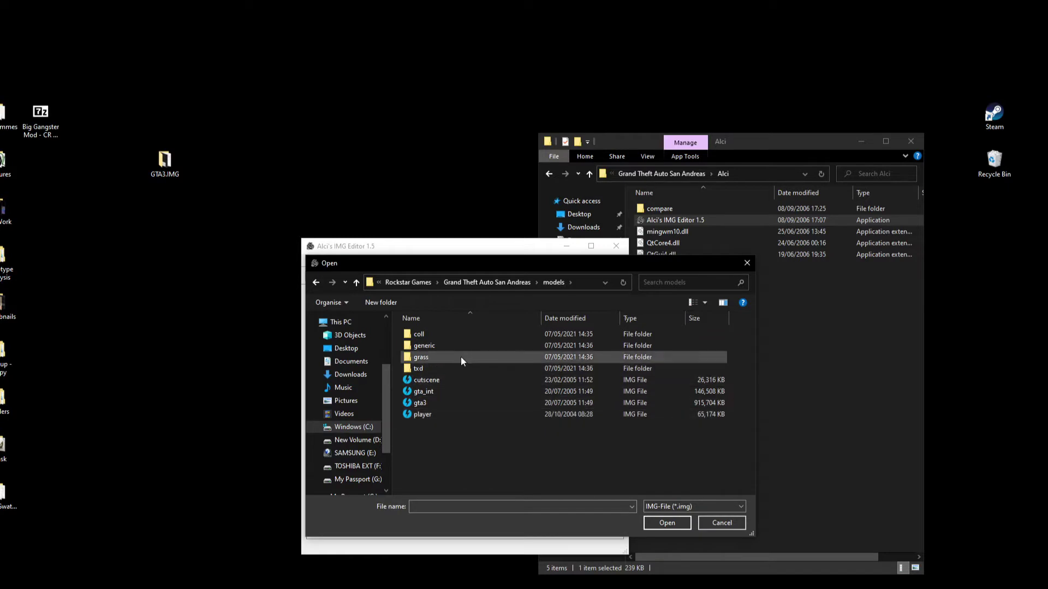
double_click(449, 399)
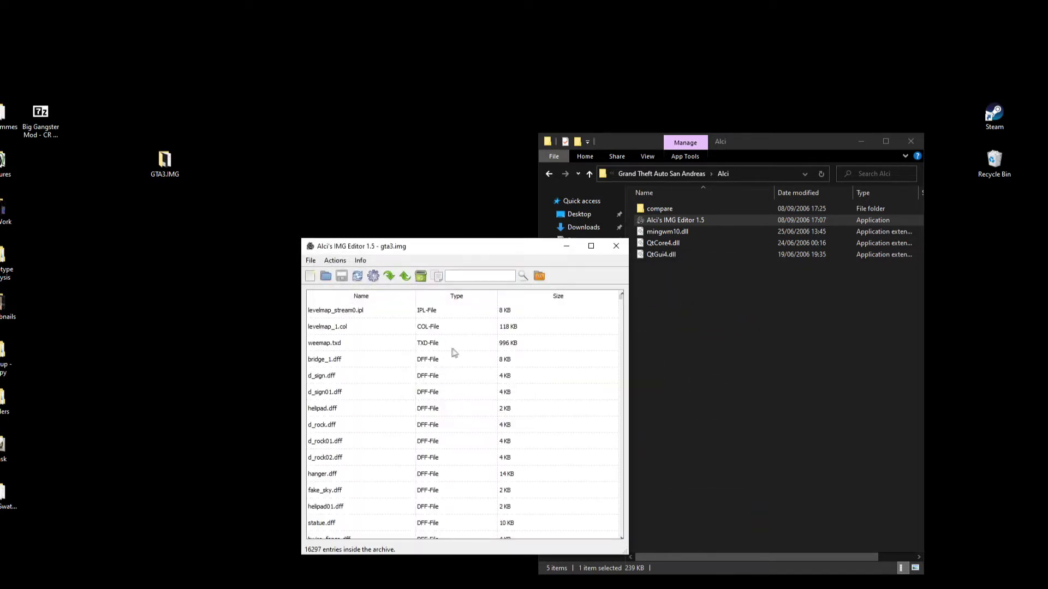
click(591, 245)
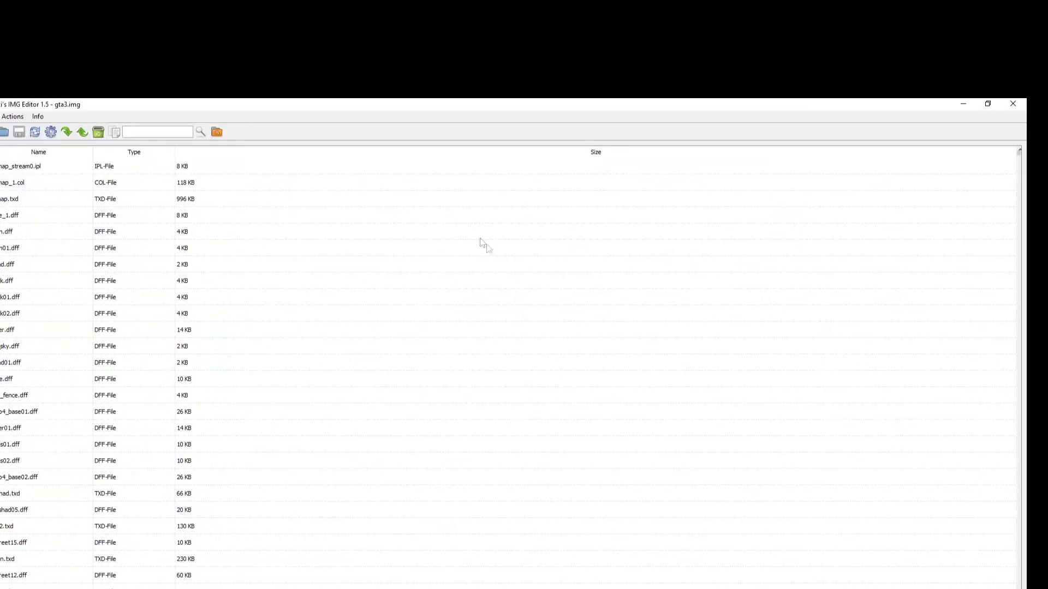
scroll(463, 246, down, 15)
scroll(820, 242, down, 20)
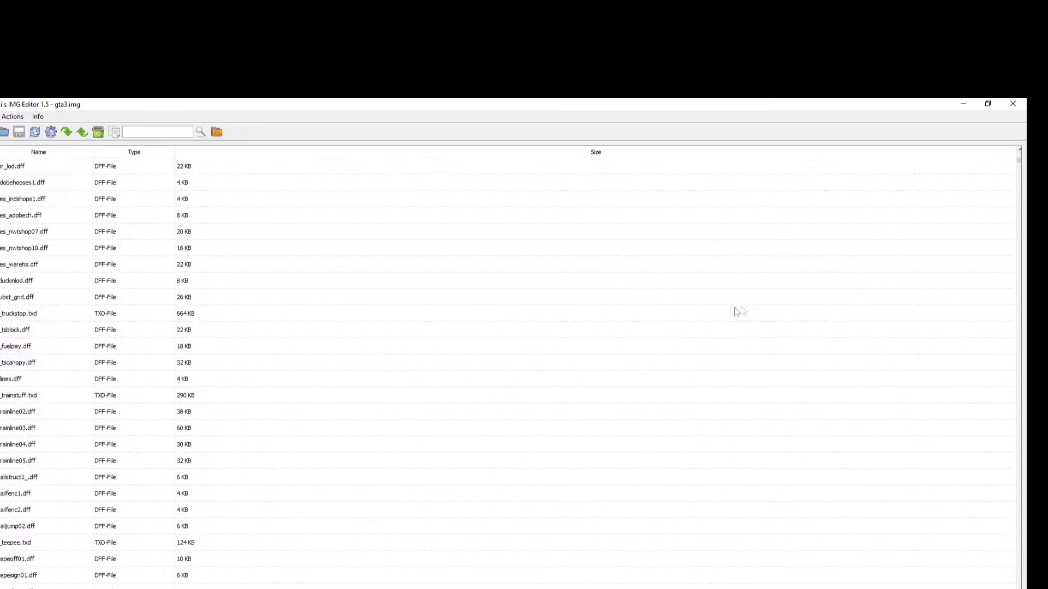
double_click(585, 109)
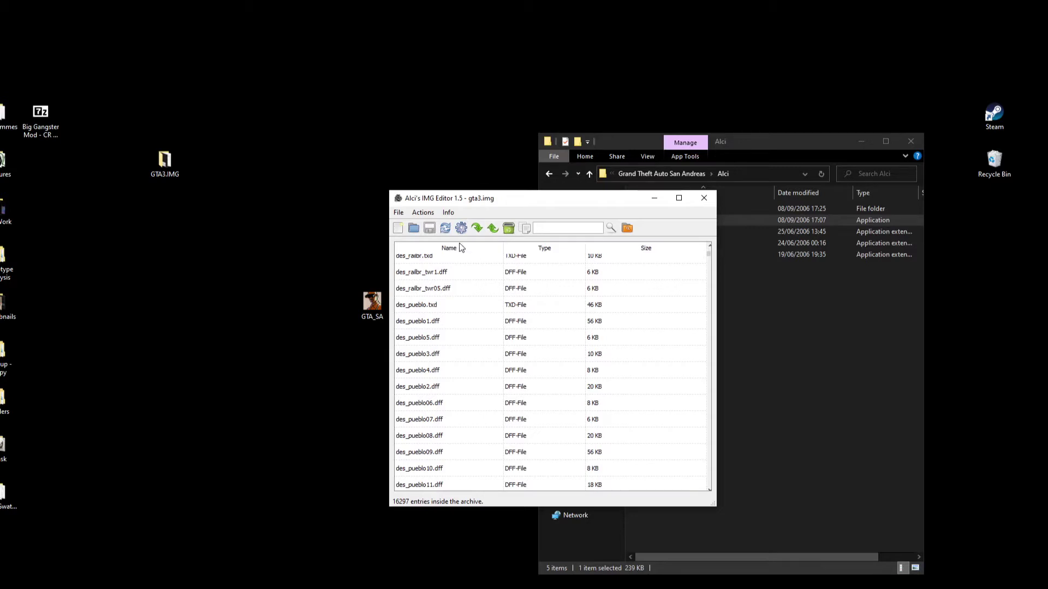
Step: Start importing files into gta3.img and browse to the GTA3.IMG folder on the desktop
click(475, 227)
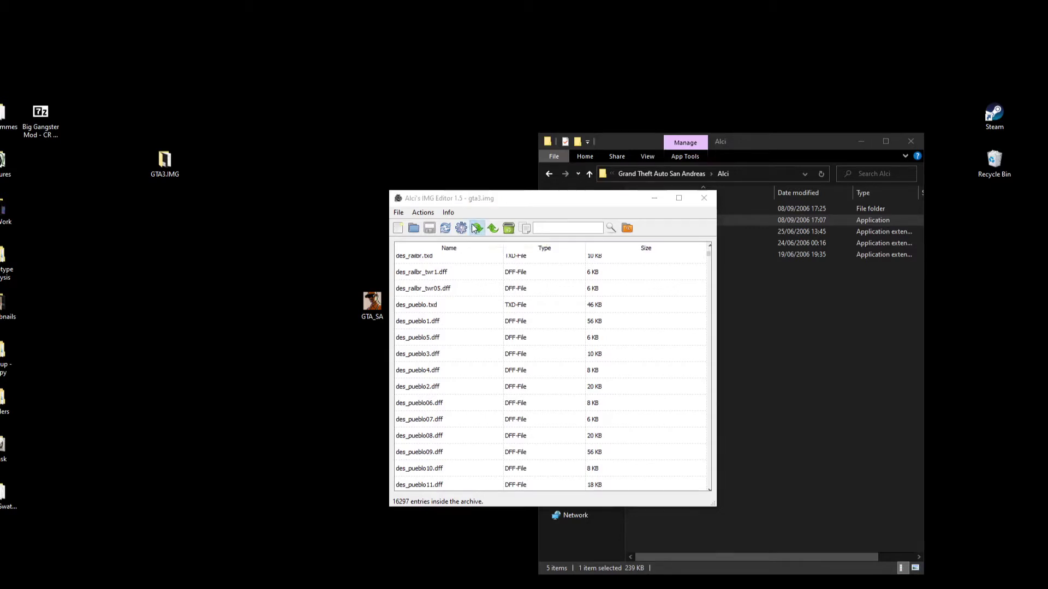
click(433, 300)
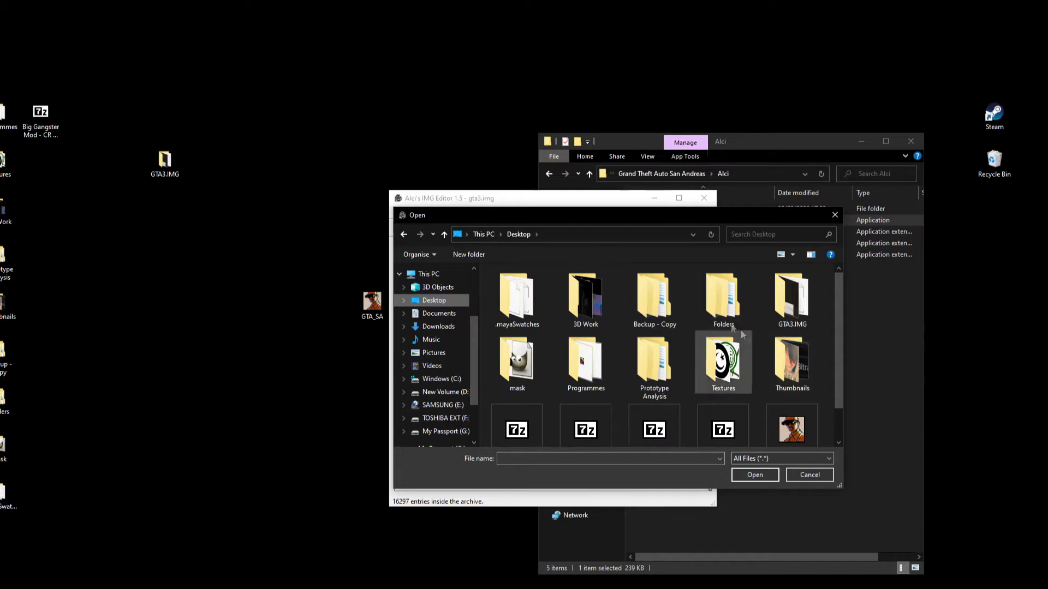
double_click(799, 303)
drag(146, 173, 162, 265)
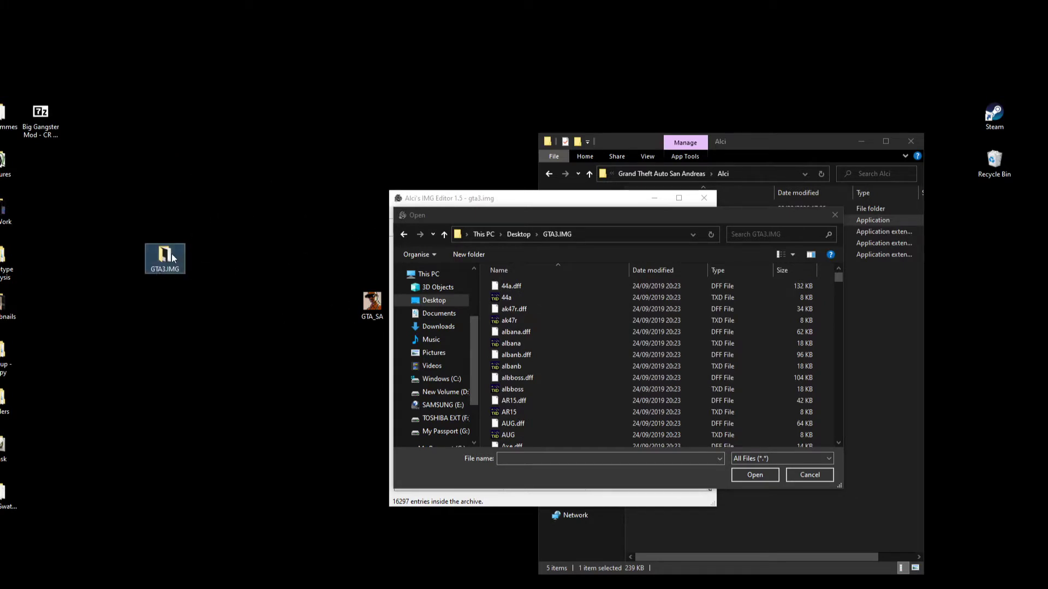
Step: Import every file in the desktop GTA3.IMG folder into gta3.img and look over the imported entries in the list
click(543, 352)
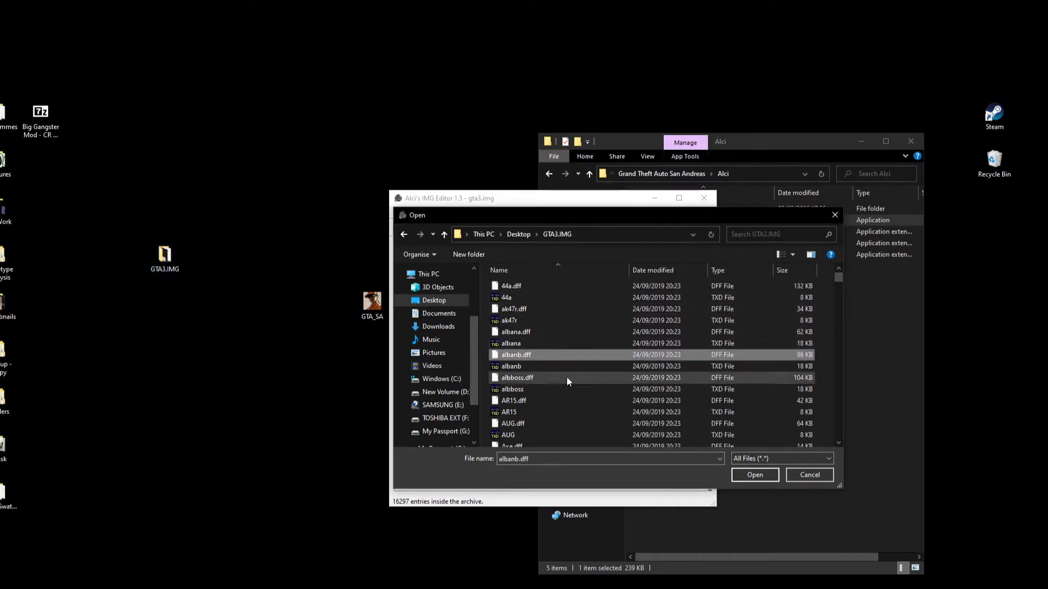
click(564, 340)
key(ctrl+a)
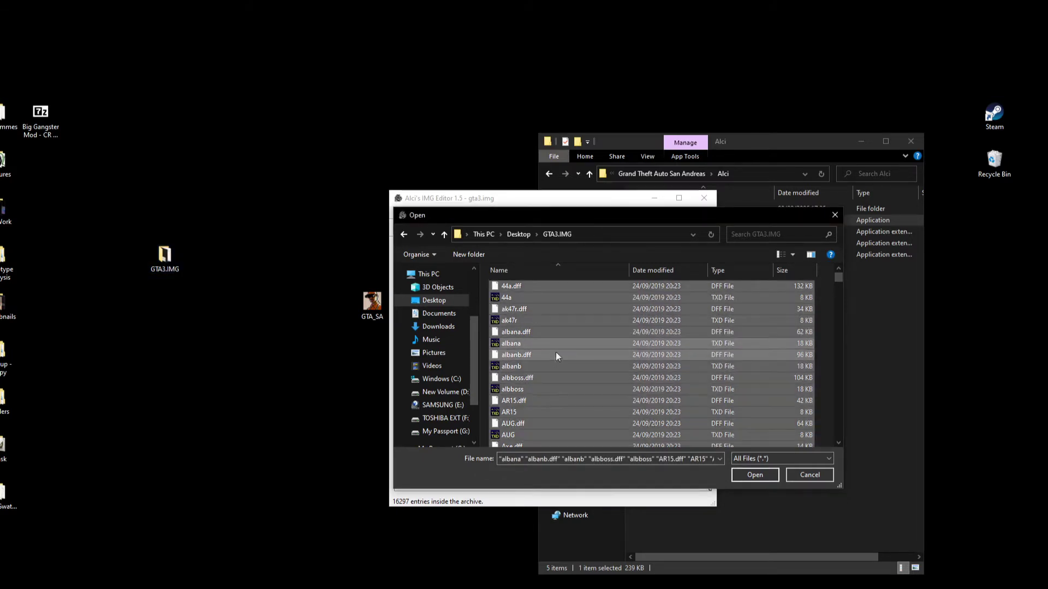
scroll(558, 327, down, 5)
scroll(559, 333, down, 20)
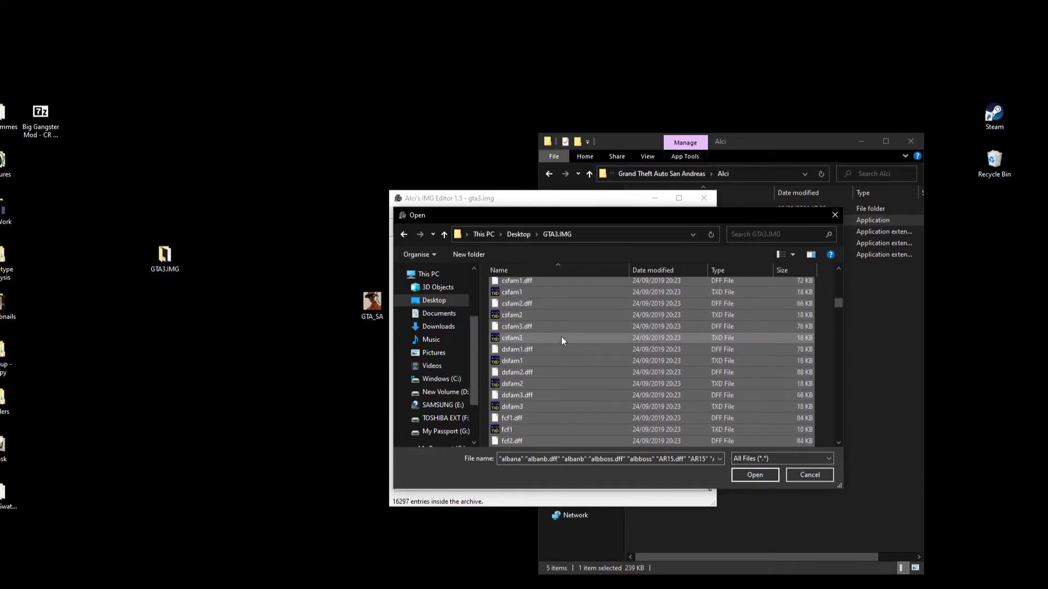
right_click(562, 340)
click(608, 319)
key(ctrl+a)
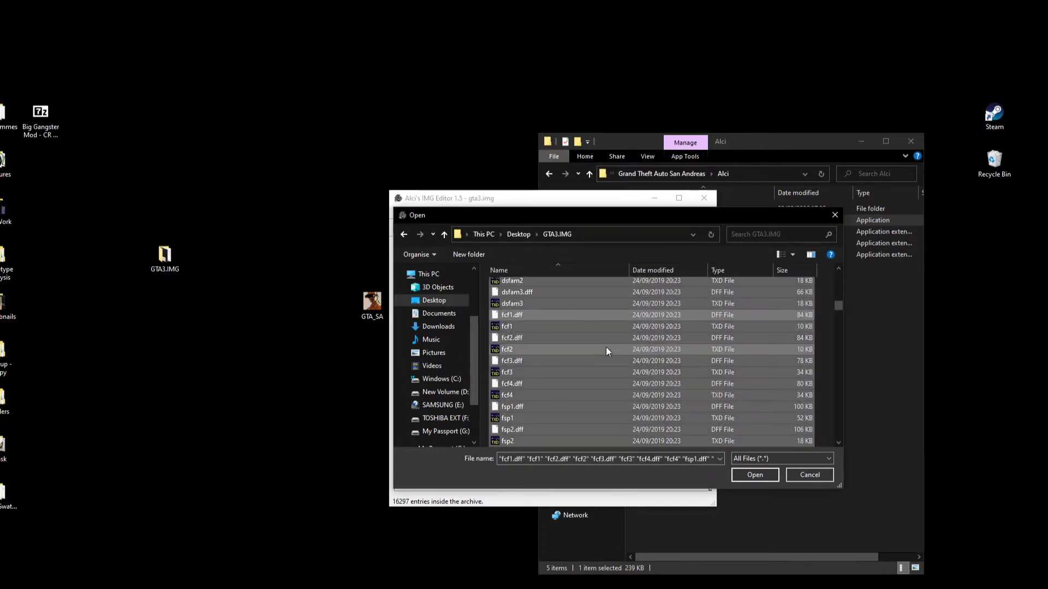
scroll(589, 358, up, 5)
scroll(588, 358, up, 15)
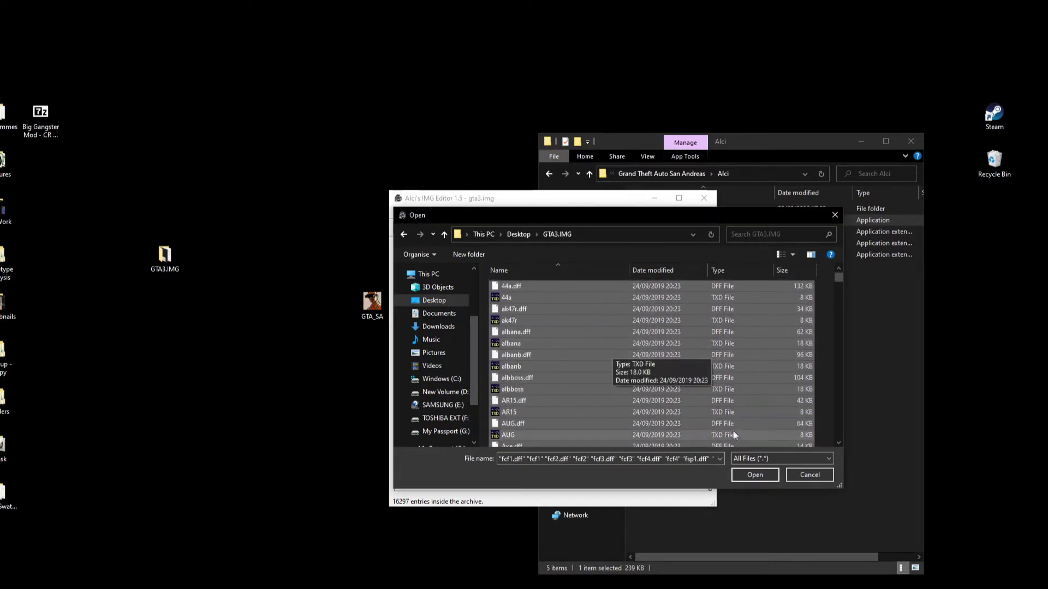
click(754, 474)
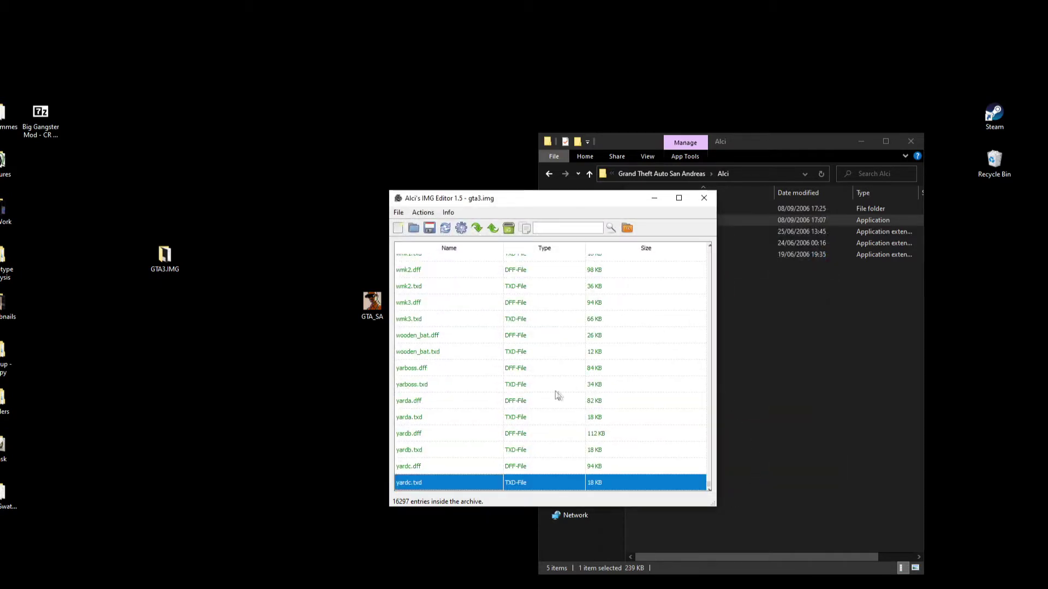
scroll(521, 404, up, 15)
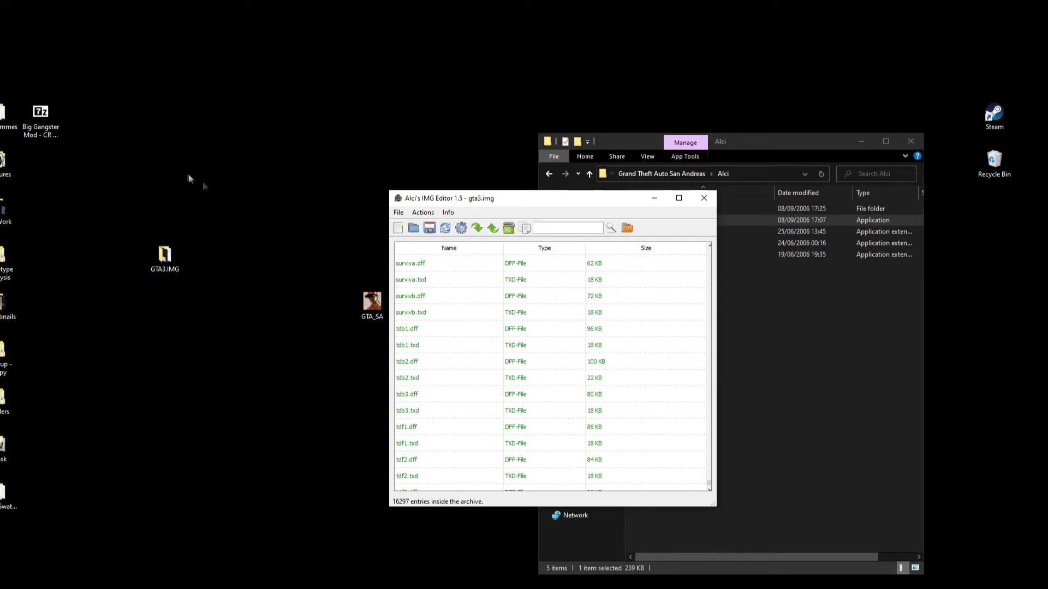
scroll(513, 335, up, 15)
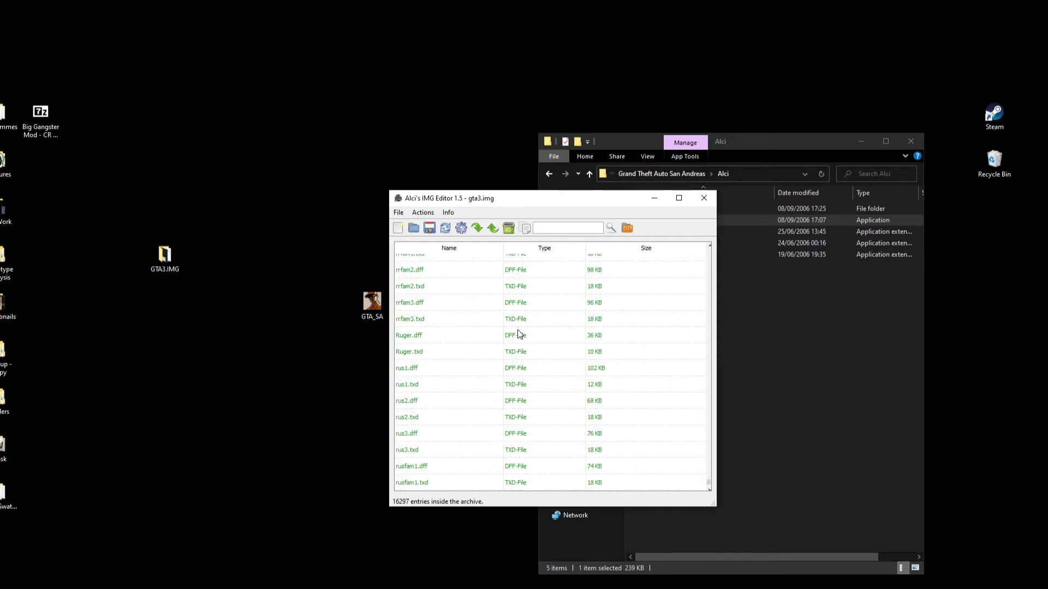
scroll(513, 349, up, 15)
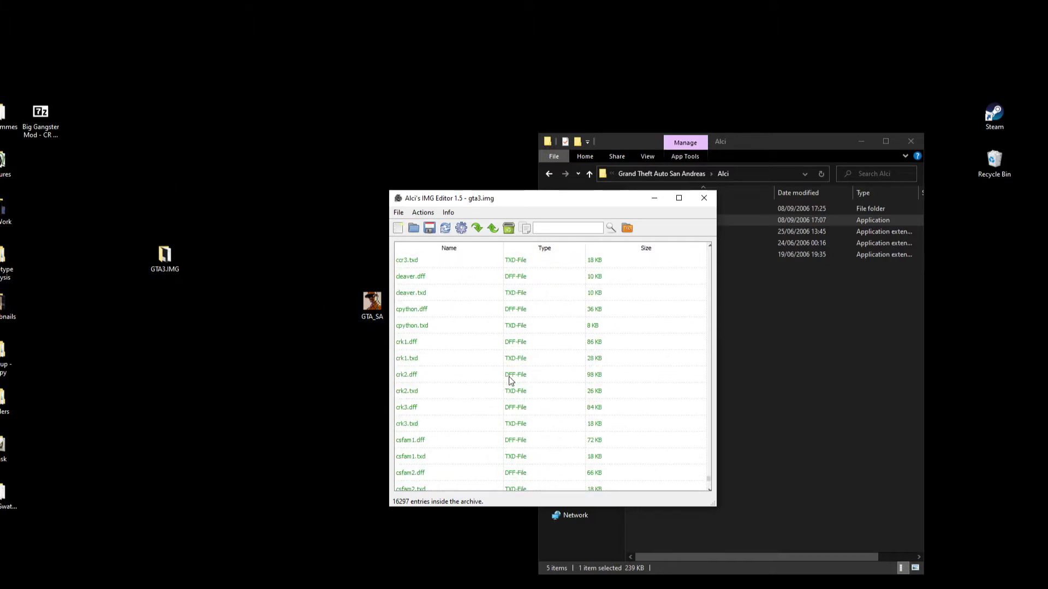
scroll(573, 403, up, 15)
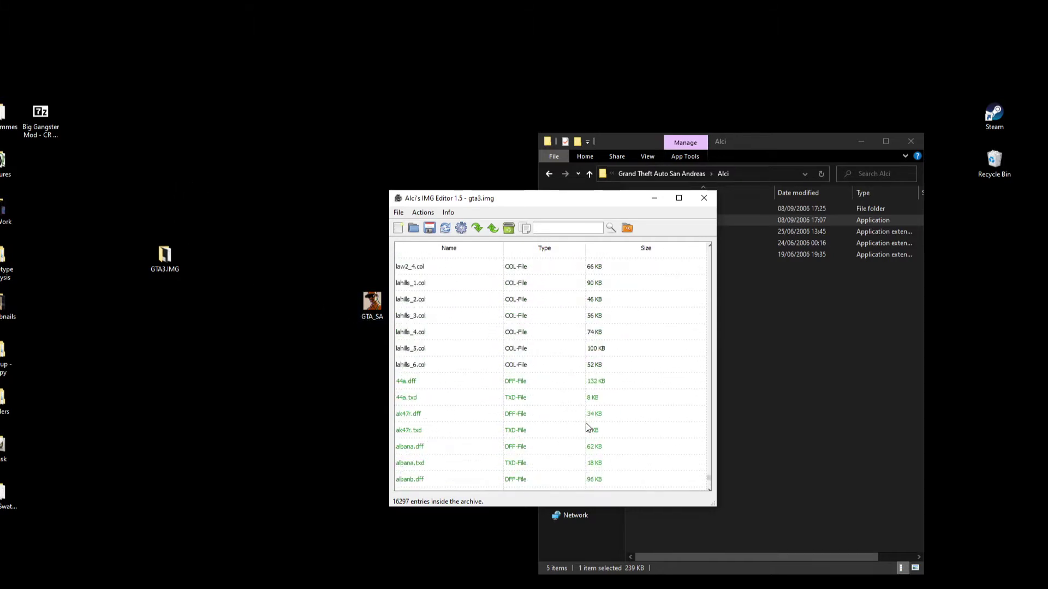
Step: Rebuild gta3.img to save the imported files, and close the IMG editor
click(465, 232)
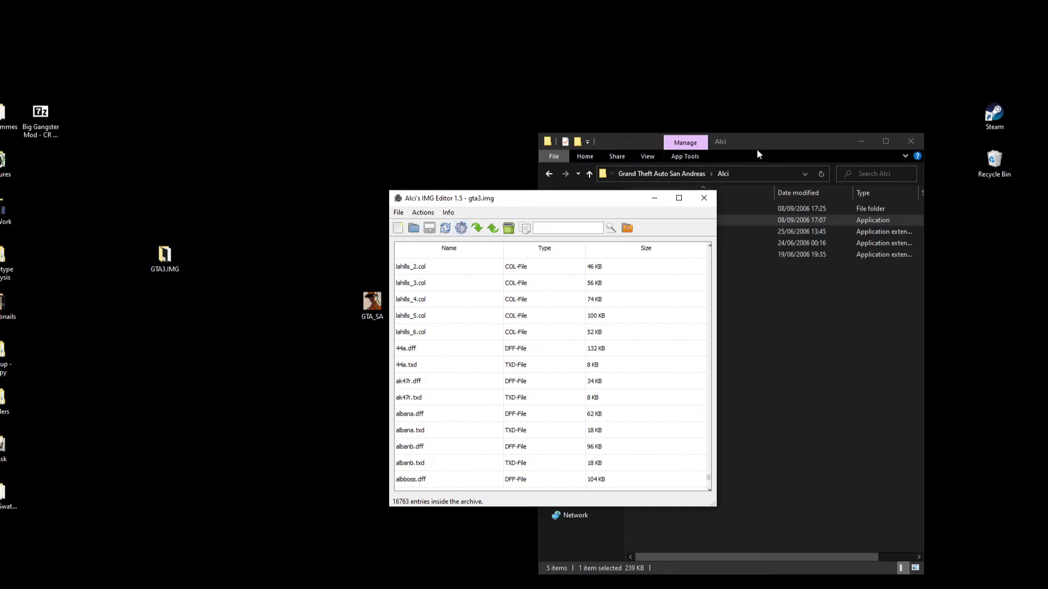
click(704, 200)
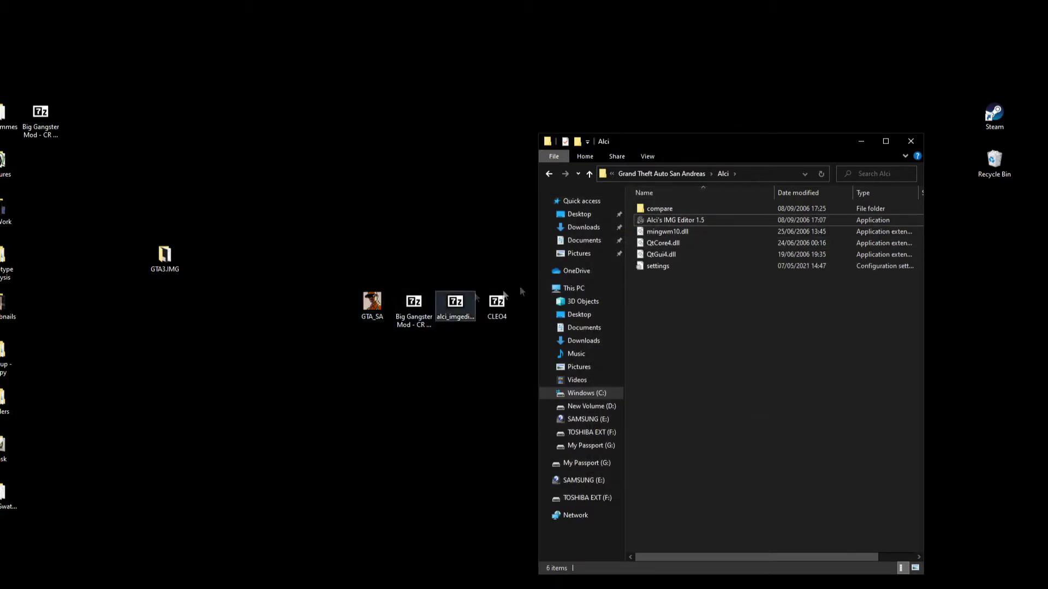
Step: Move GTA_SA from the desktop into the Grand Theft Auto San Andreas folder, replacing the existing executable
click(694, 173)
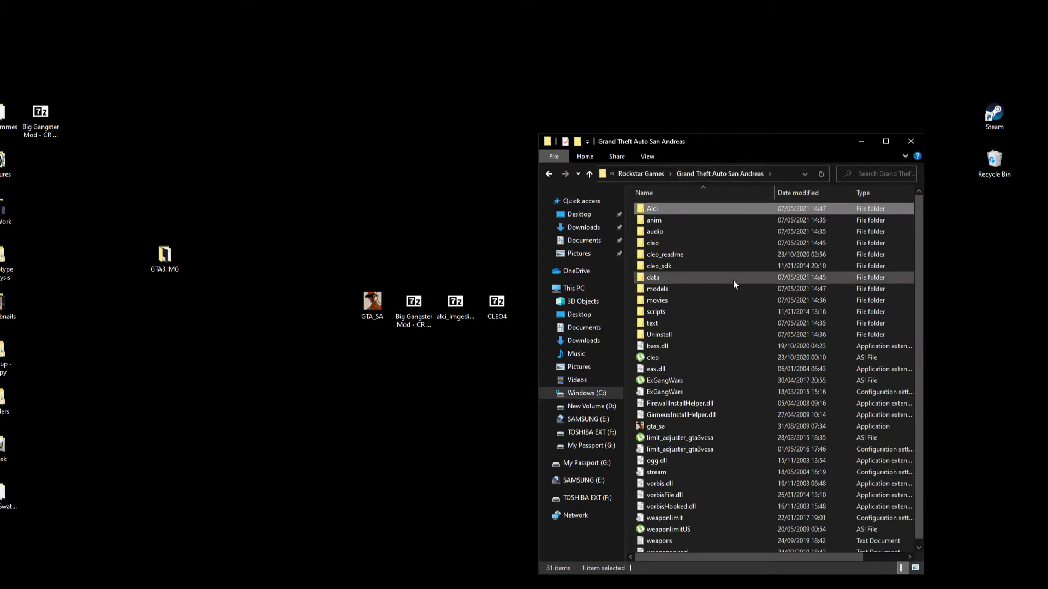
mouse_move(733, 280)
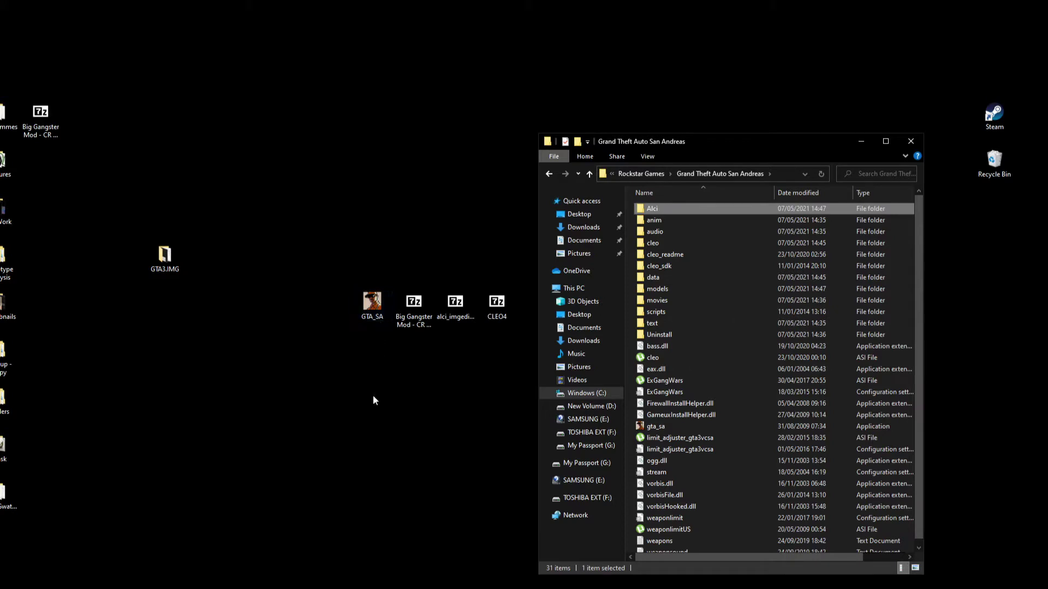
click(372, 313)
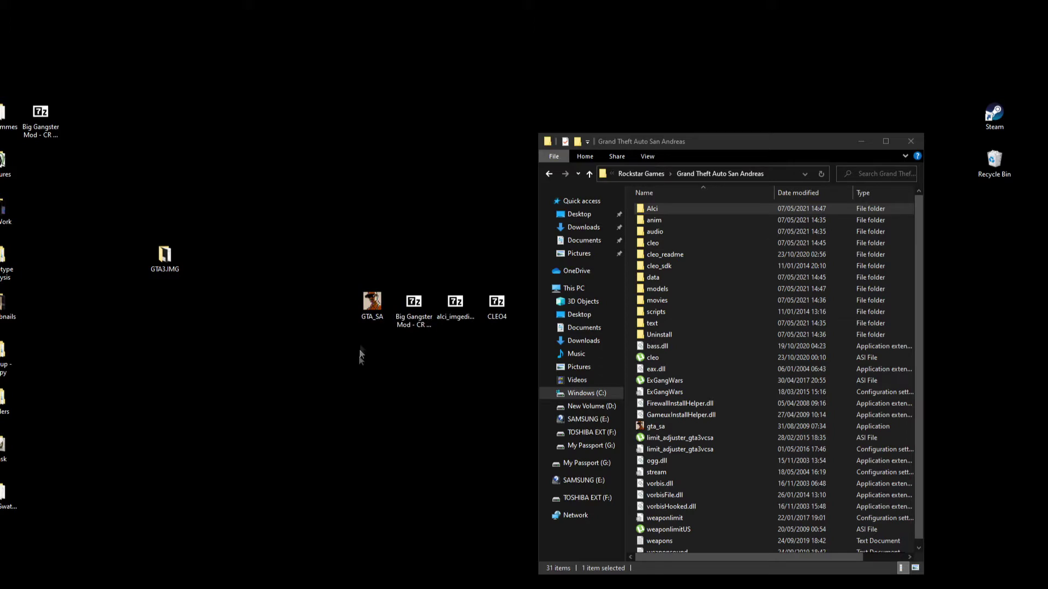
drag(375, 309, 776, 391)
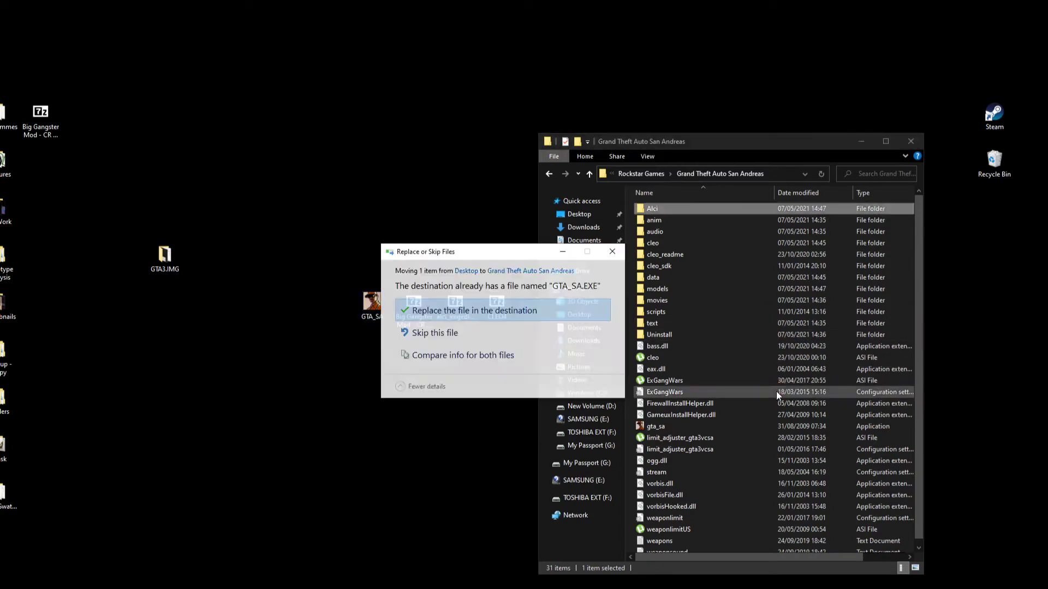
click(546, 308)
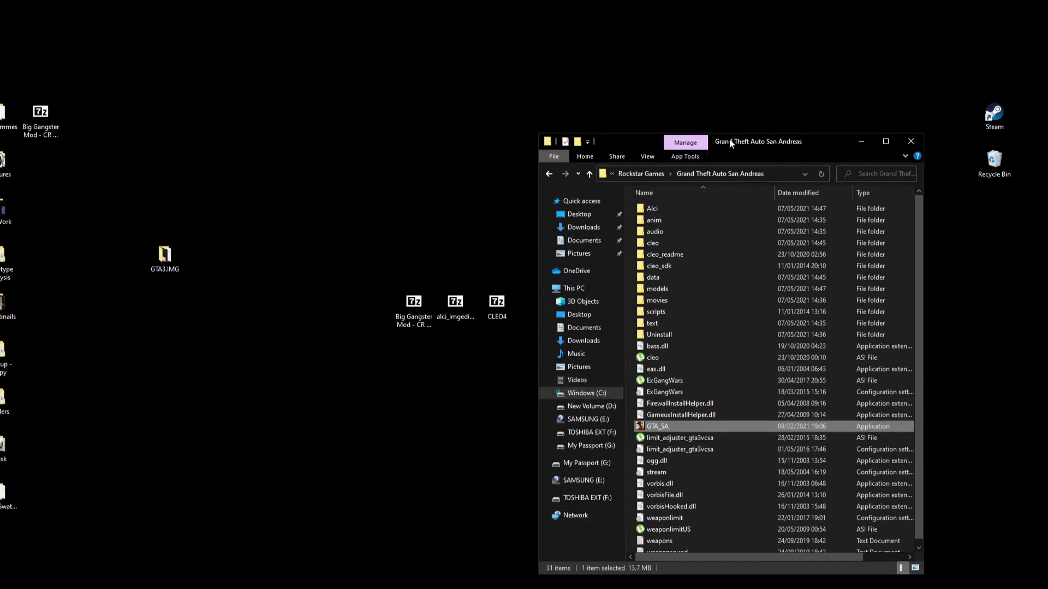
Step: Launch GTA_SA from the game folder on the NVIDIA GeForce GTX 1660 at 1680 x 1050 x 32 (WIDESCREEN)
drag(729, 139, 527, 148)
double_click(493, 440)
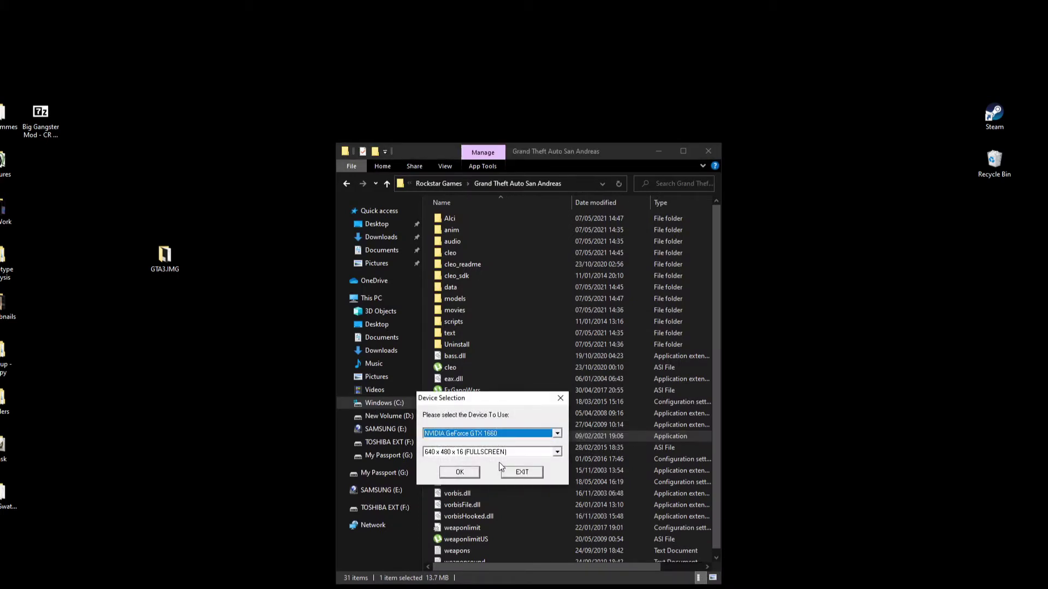
click(501, 452)
scroll(483, 501, down, 6)
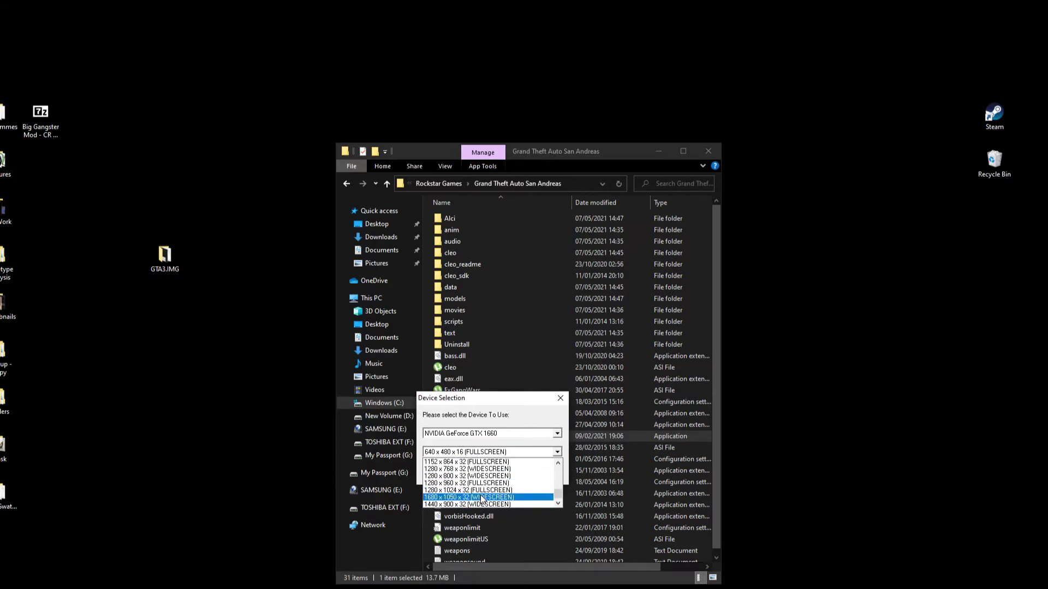
click(483, 497)
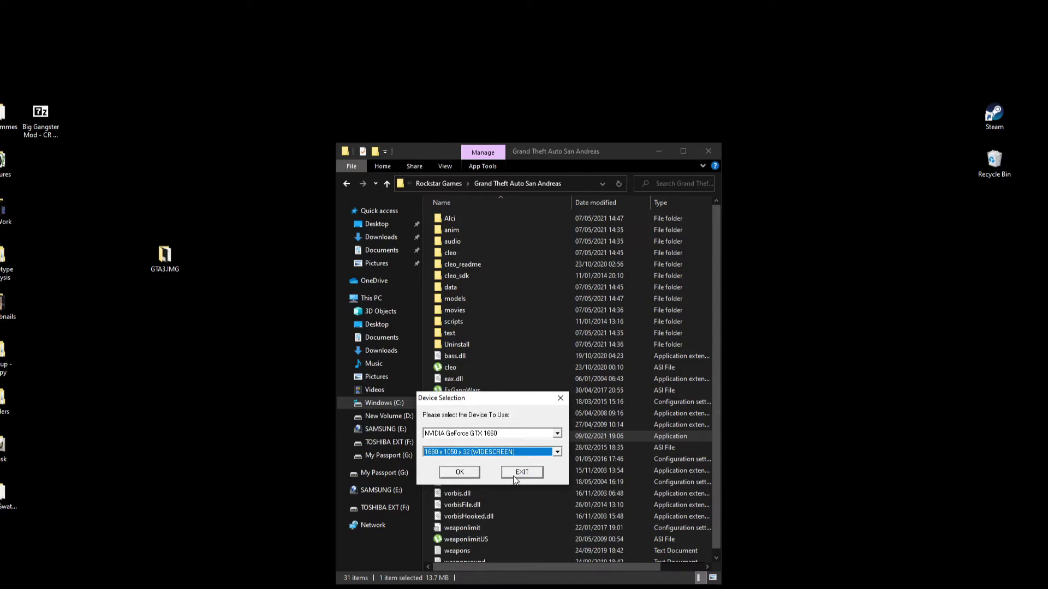
click(460, 472)
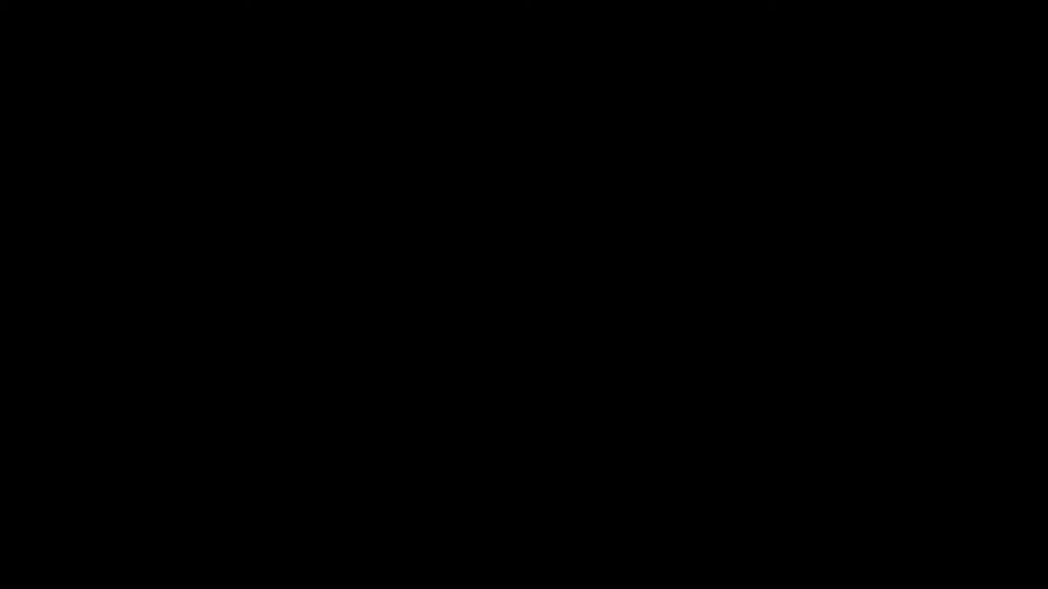